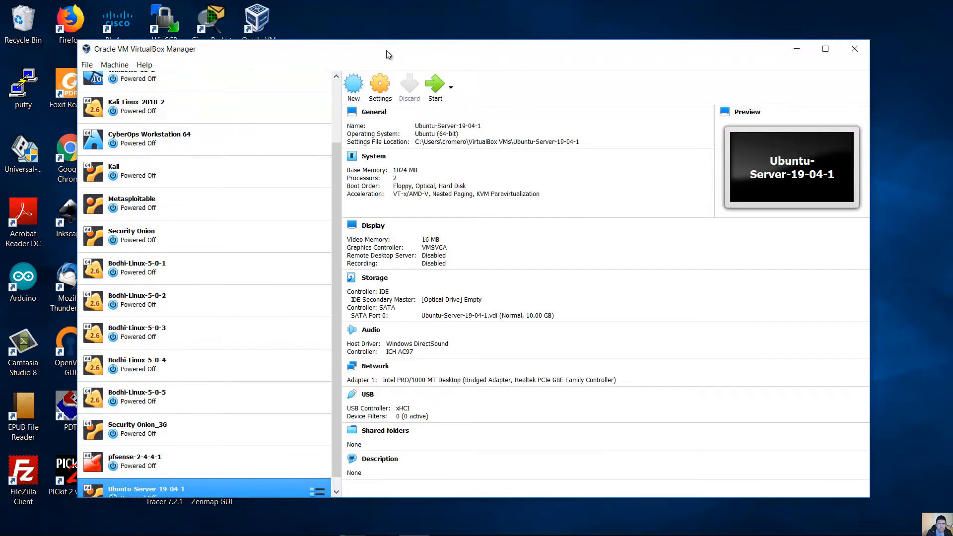
- Scroll the VM list and launch the Create Virtual Machine wizard with New
drag(345, 198, 348, 114)
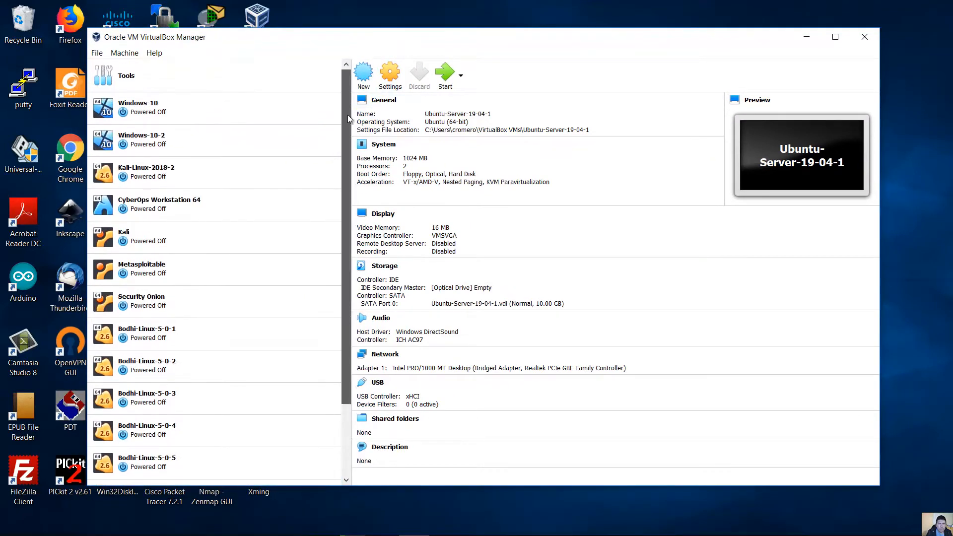
scroll(348, 115, down, 2)
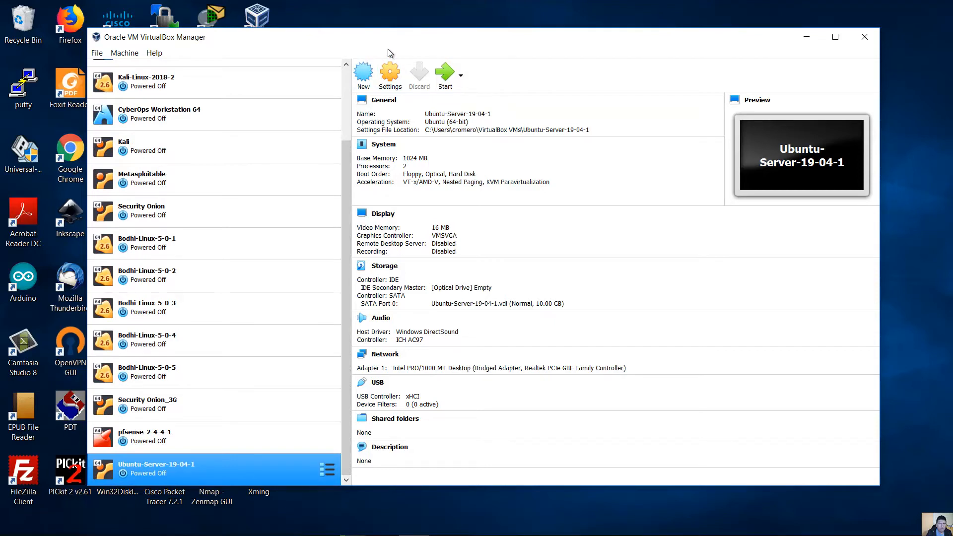
click(368, 79)
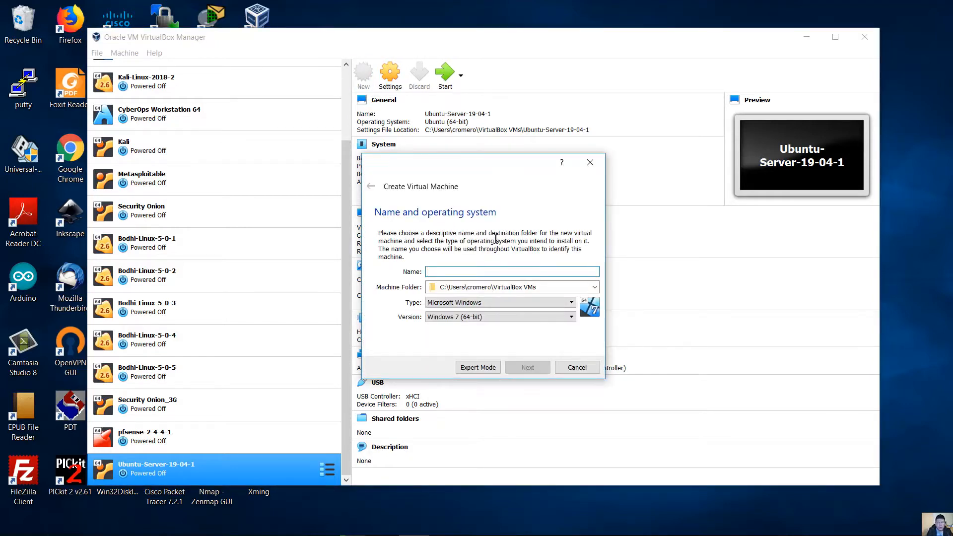
- Enter the name Ubuntu-Desktop-19-04-1, type Linux, Ubuntu (64-bit), and keep the default machine folder
text(Ubuntu)
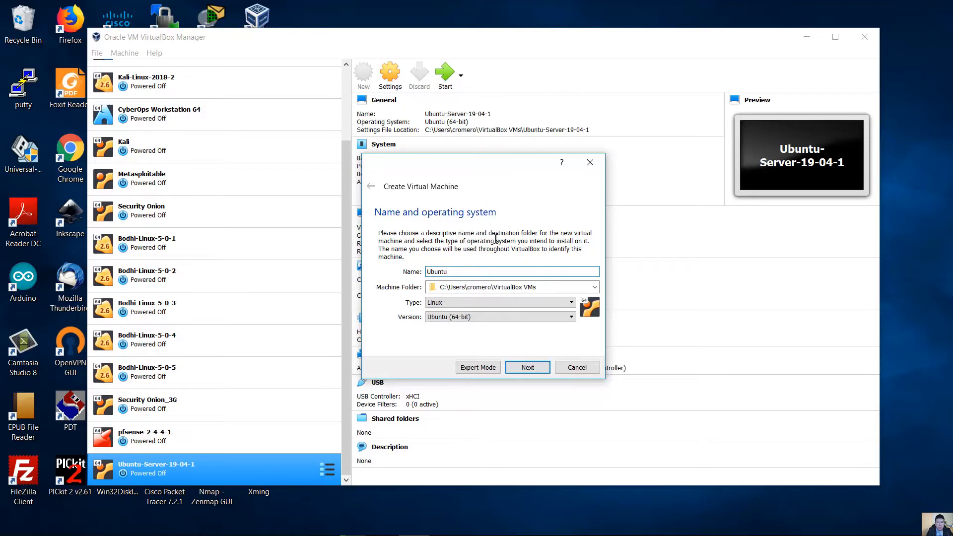
text(Desktop-)
text(19-04)
text(-)
text(-)
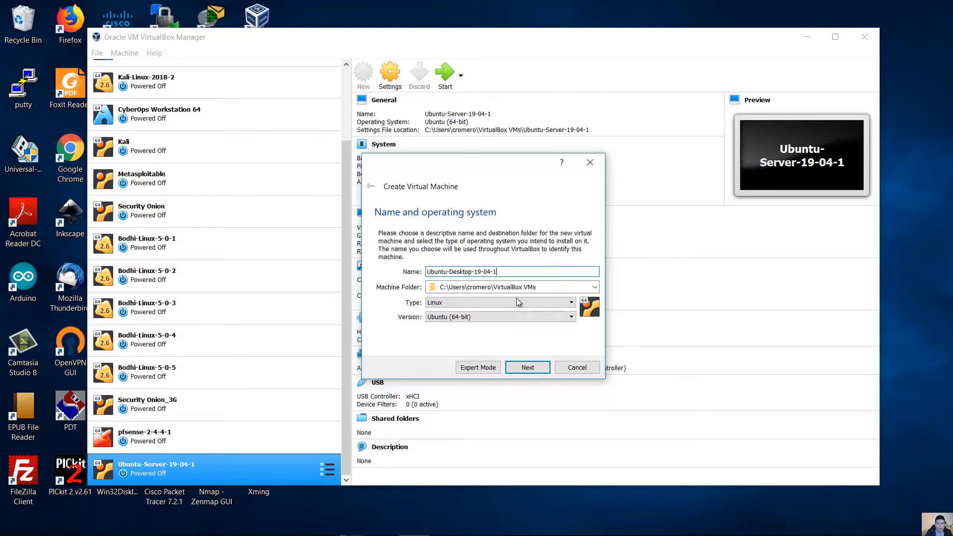
click(552, 286)
drag(546, 287, 428, 287)
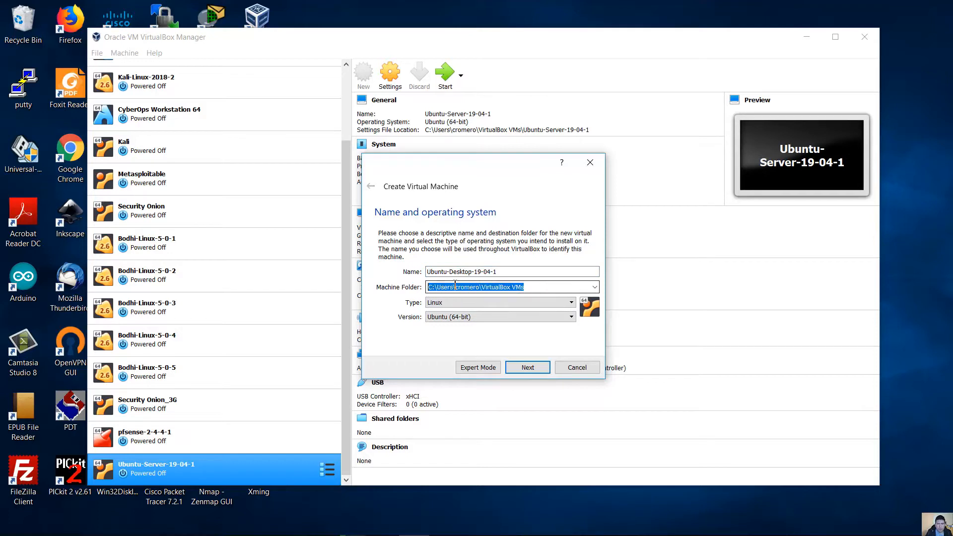
click(595, 288)
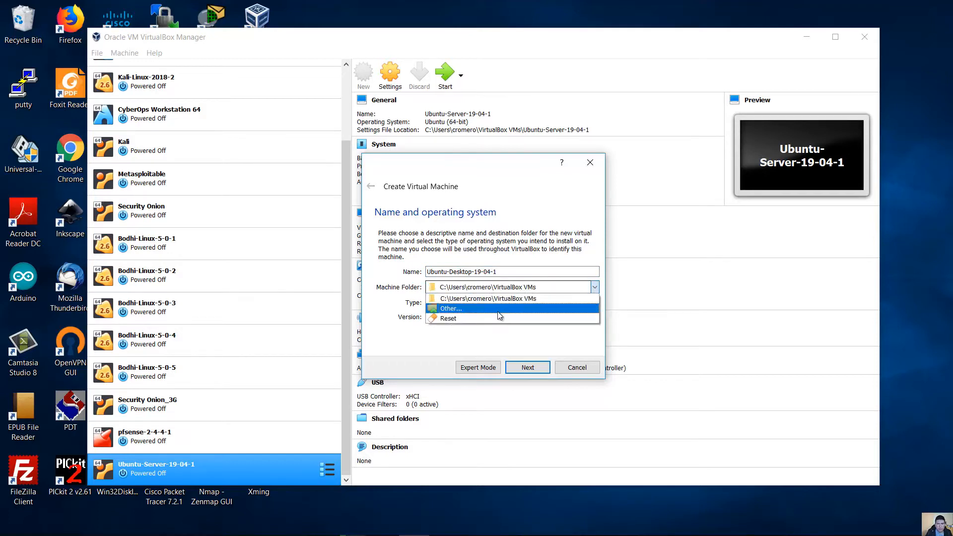
click(550, 288)
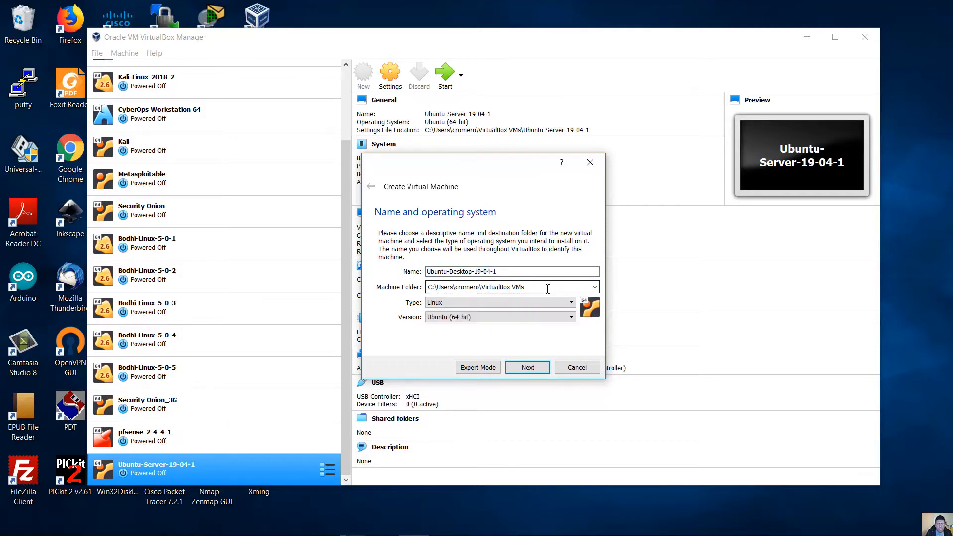
drag(498, 290, 418, 294)
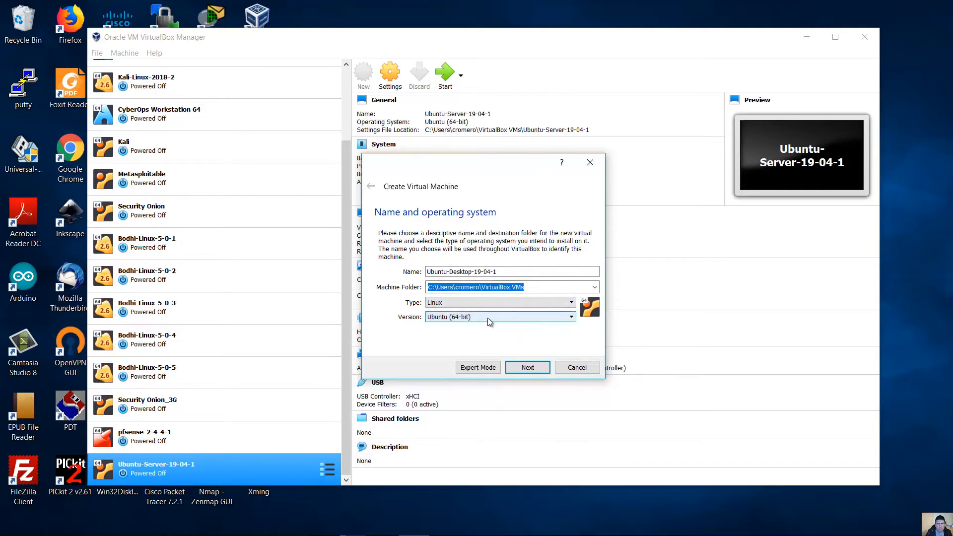
click(526, 366)
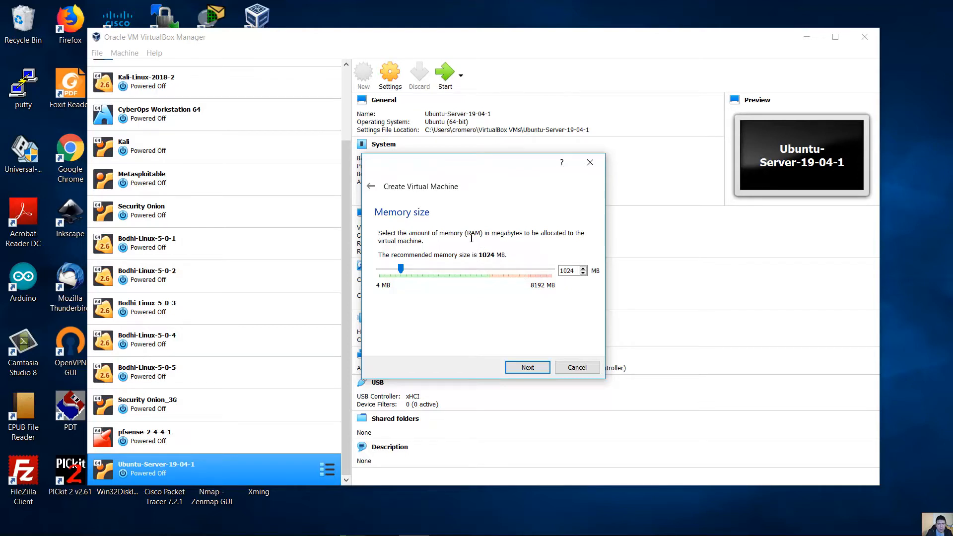
- Change memory from 1024 MB to 4096 MB and choose to create a virtual hard disk now
drag(575, 272, 537, 274)
text(4096)
click(528, 368)
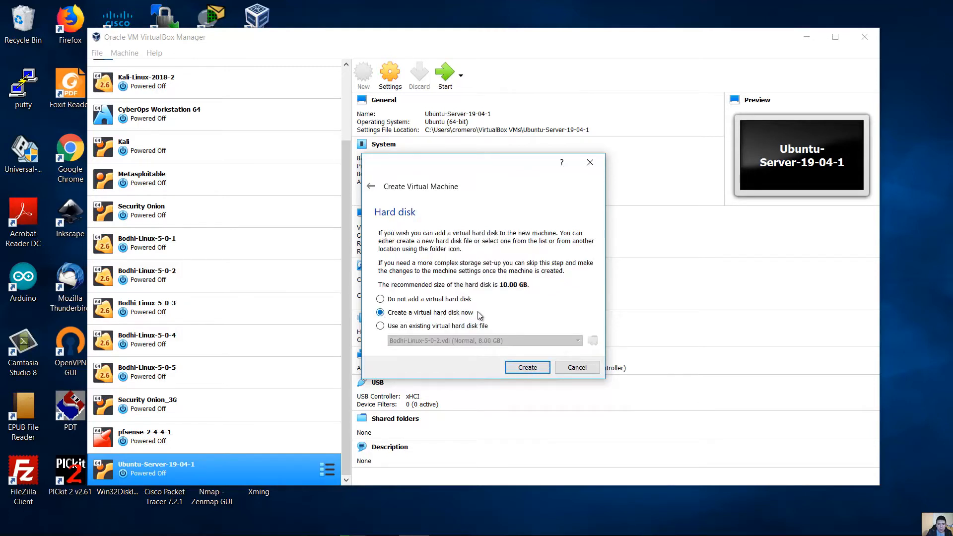
click(525, 368)
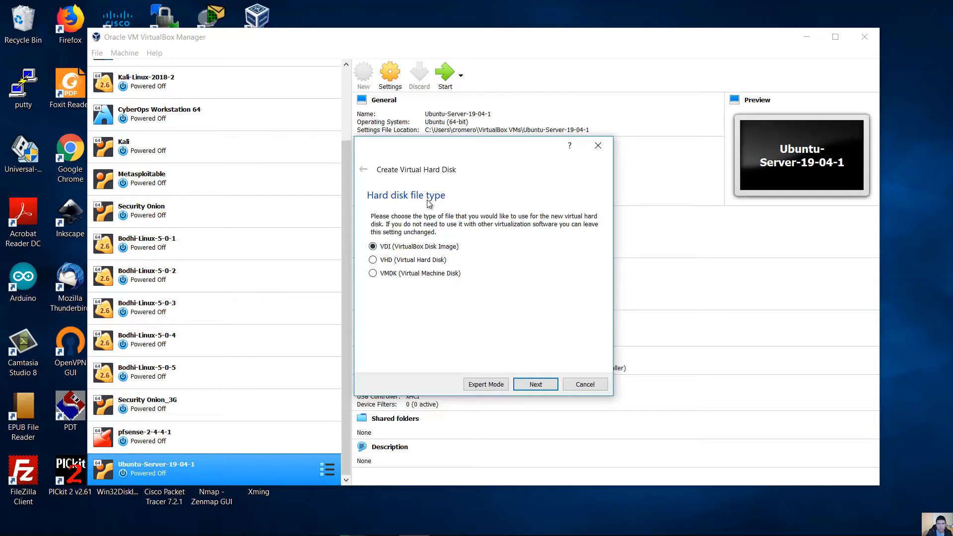
- Keep the VDI disk file type and choose Fixed size storage
click(545, 386)
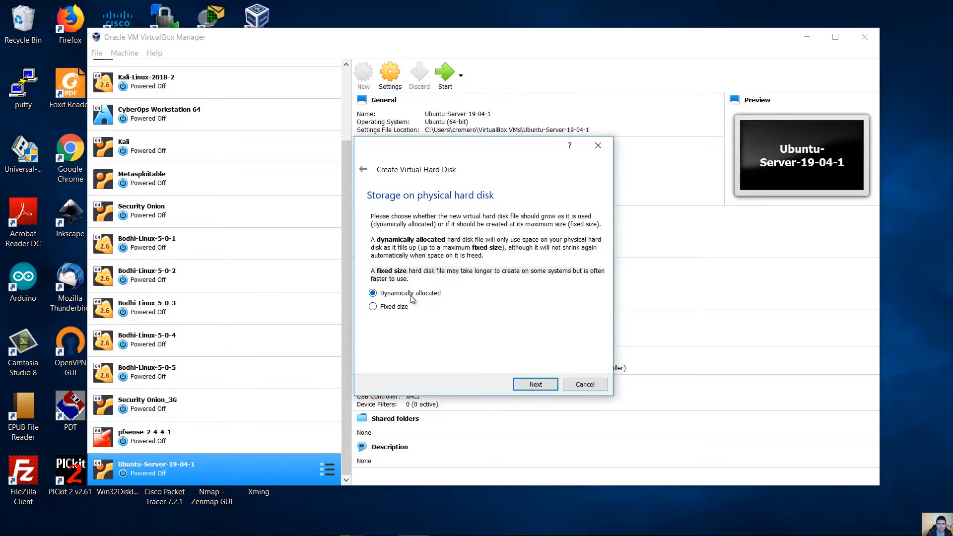
click(382, 308)
- Keep the default disk file name, change the size from 10 to 20.00 GB, and create the disk
click(527, 384)
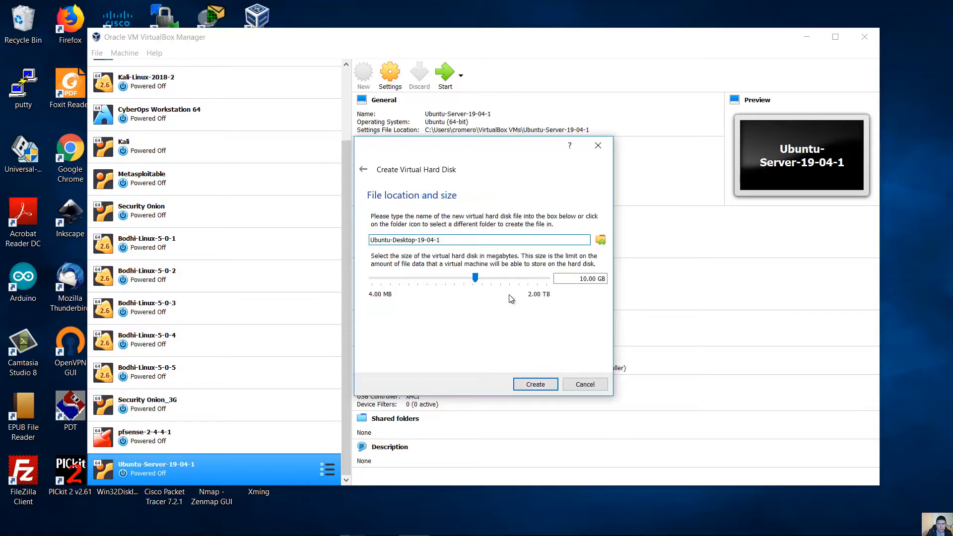
drag(458, 240, 362, 242)
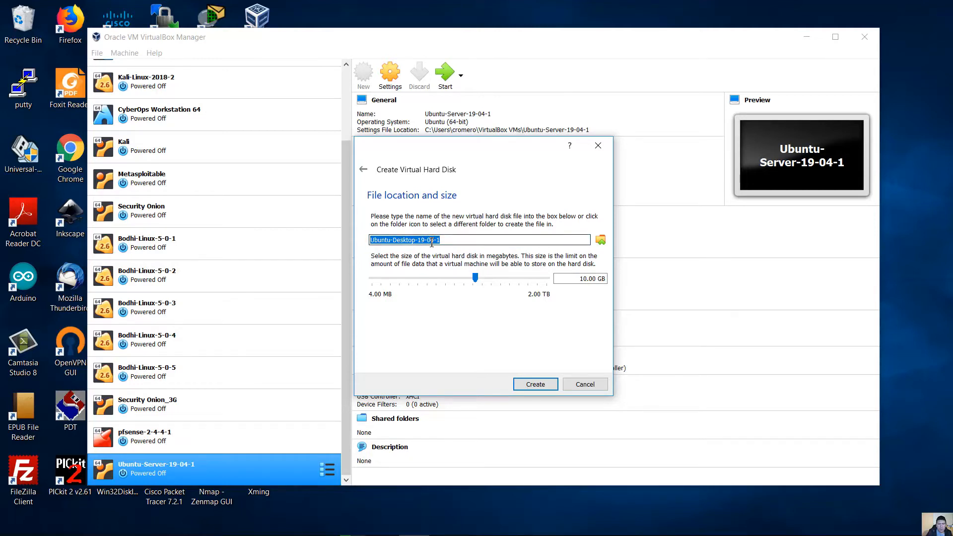
click(455, 241)
click(581, 278)
double_click(582, 279)
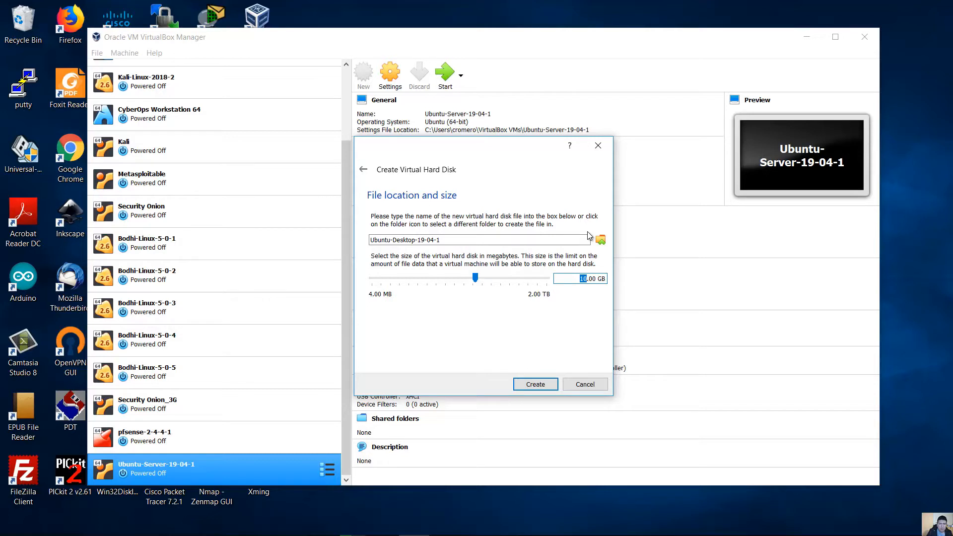
text(20)
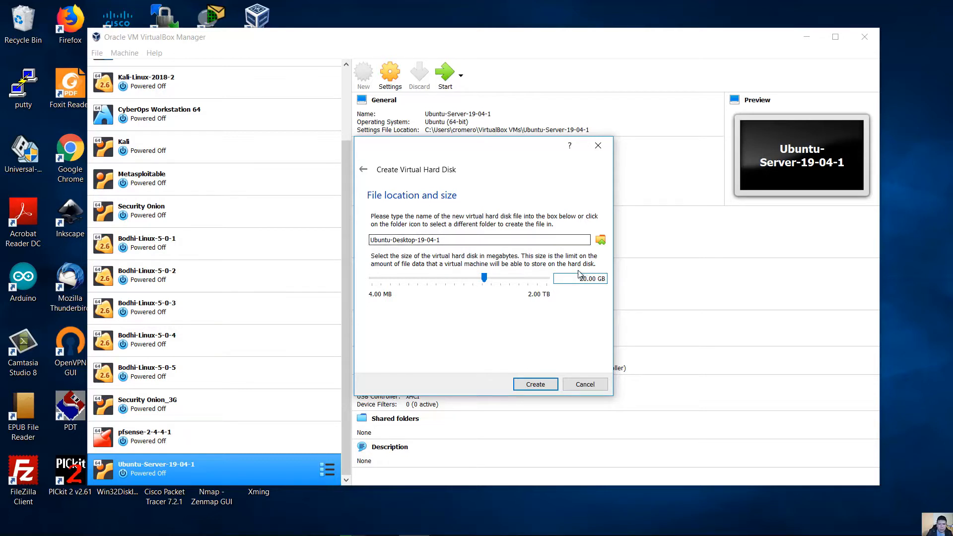
drag(579, 279, 605, 278)
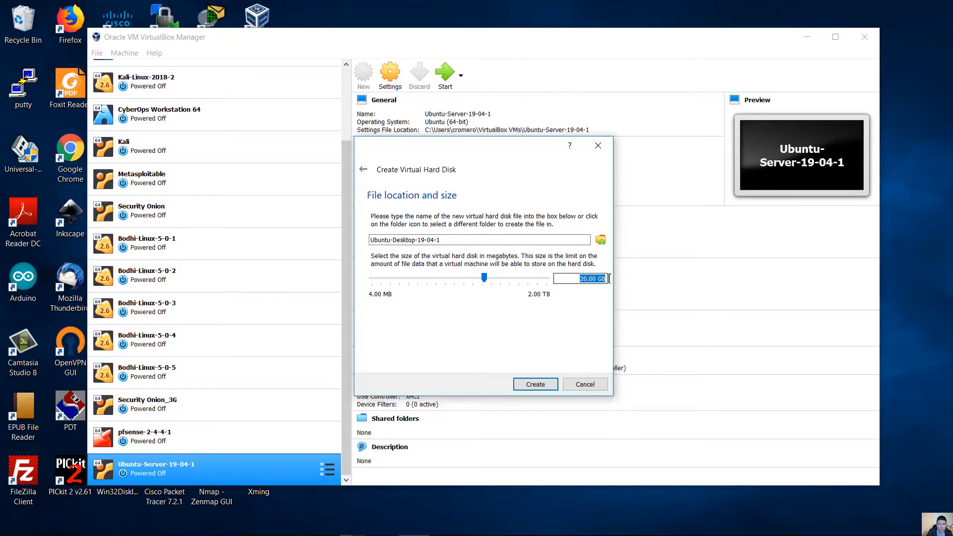
click(580, 278)
drag(580, 279, 588, 279)
click(581, 279)
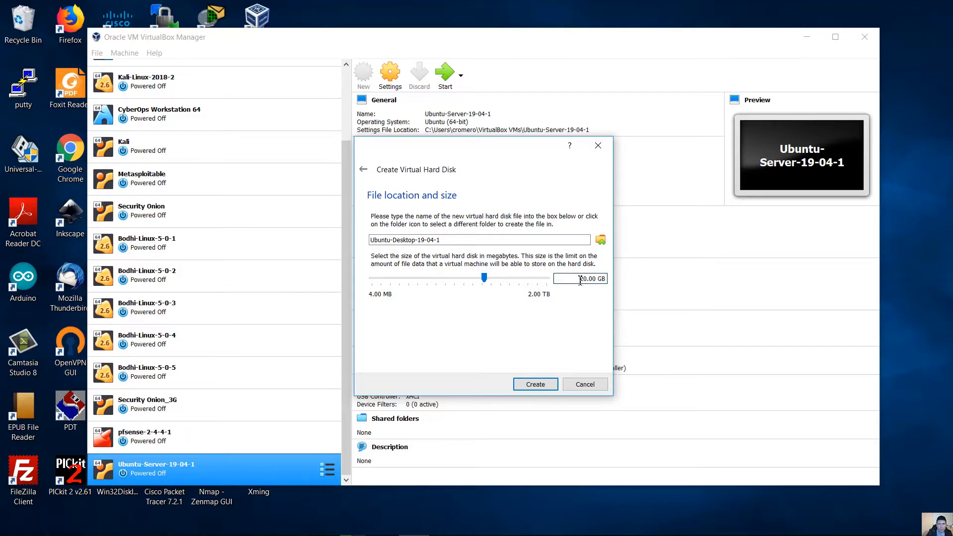
click(537, 385)
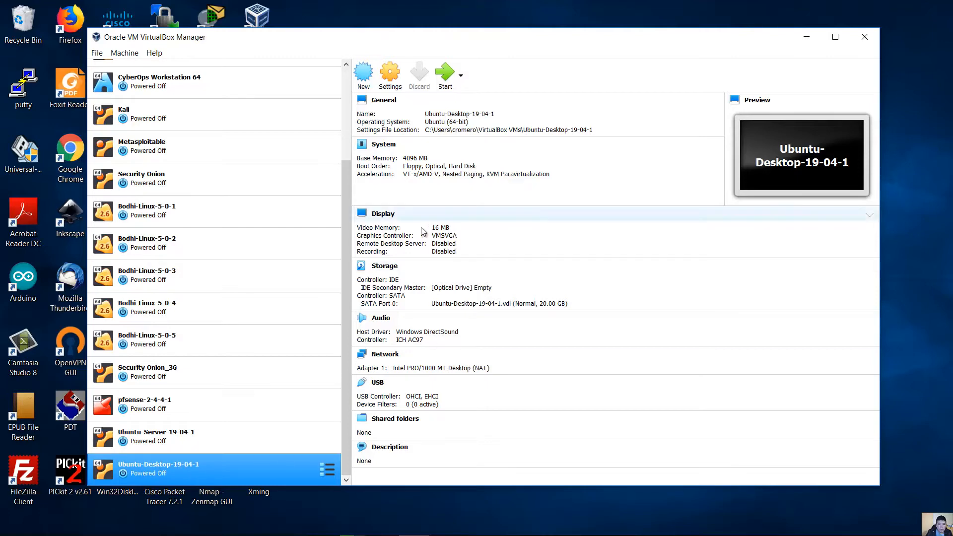
- In Settings > System > Processor, raise the processor count to 4 CPUs
click(395, 80)
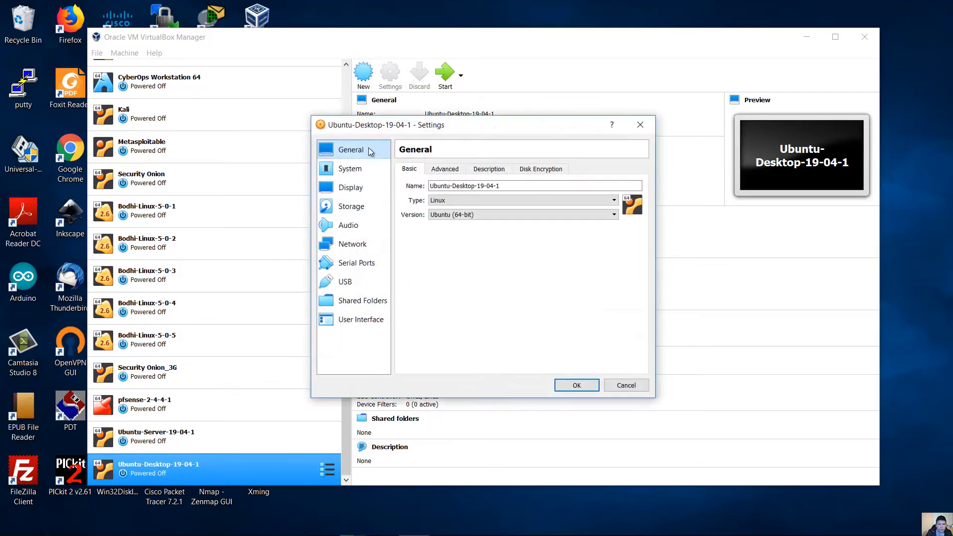
click(355, 170)
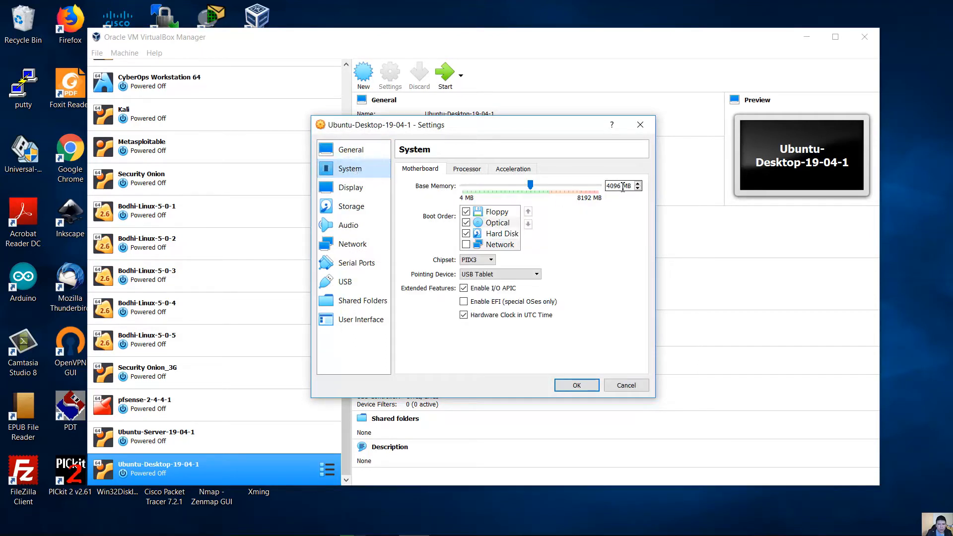
click(467, 171)
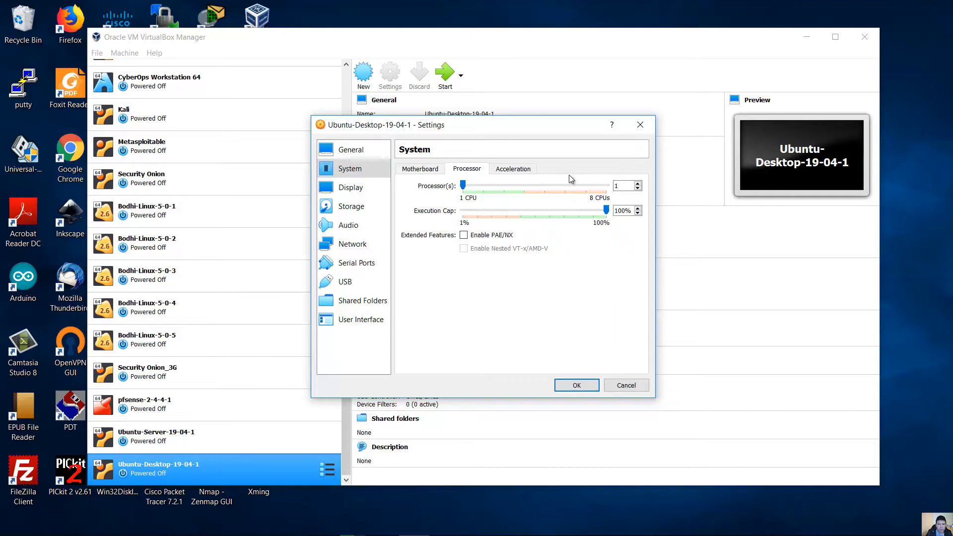
click(638, 183)
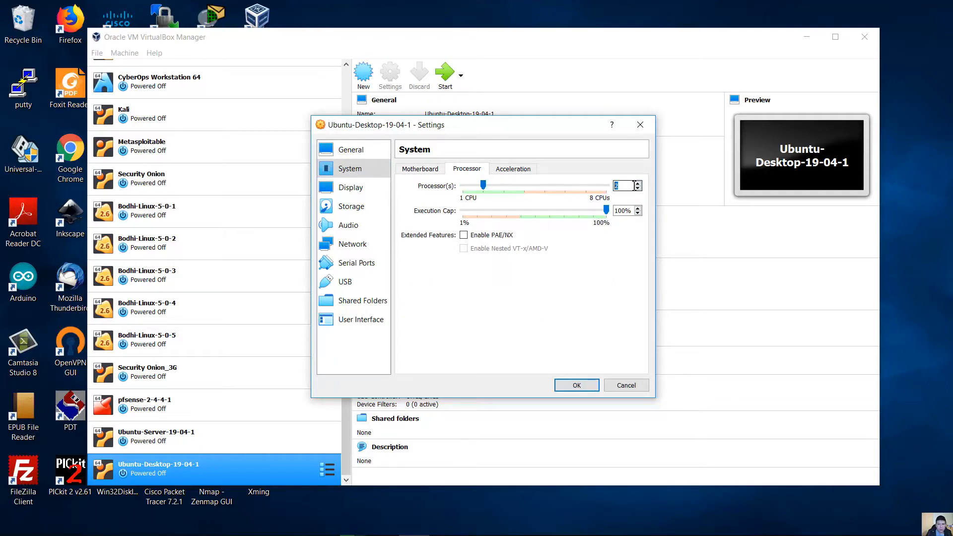
click(628, 183)
drag(612, 188, 619, 186)
click(638, 184)
click(639, 184)
double_click(621, 185)
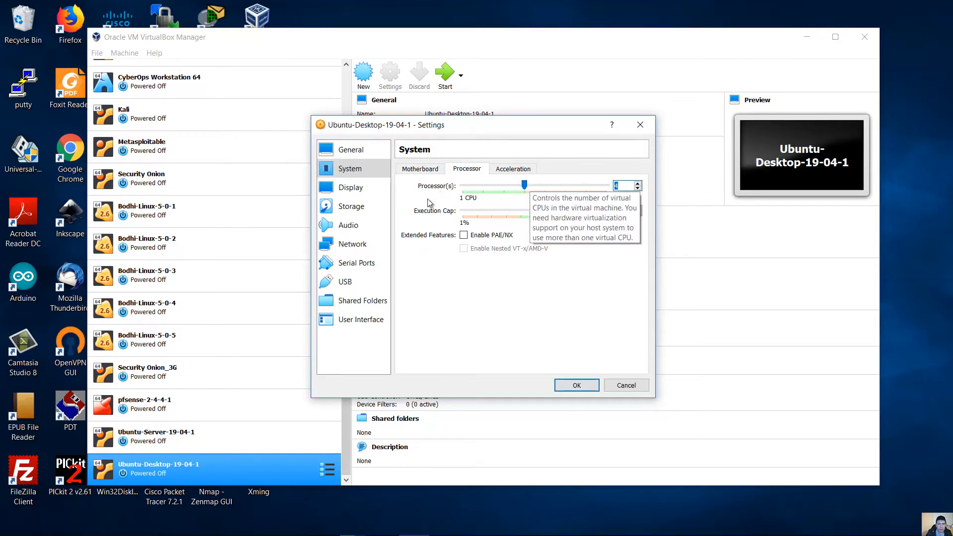
click(504, 172)
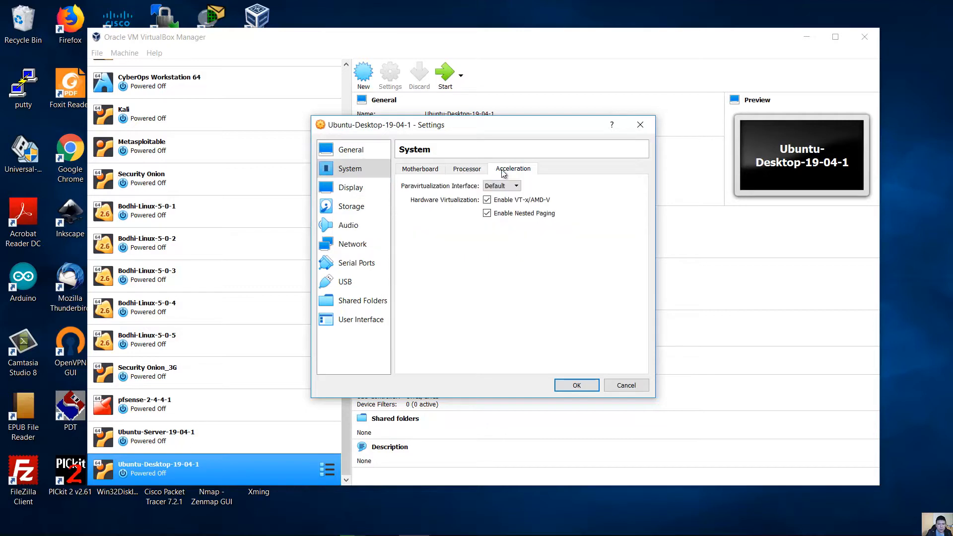
click(471, 170)
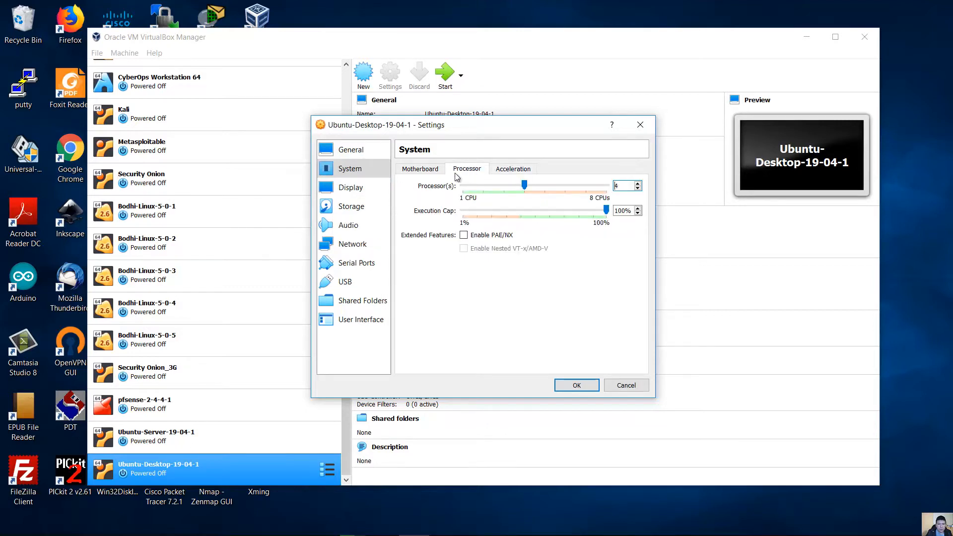
- Change video memory from 16 to 64 MB, enable 3D acceleration, and keep VMSVGA
click(359, 191)
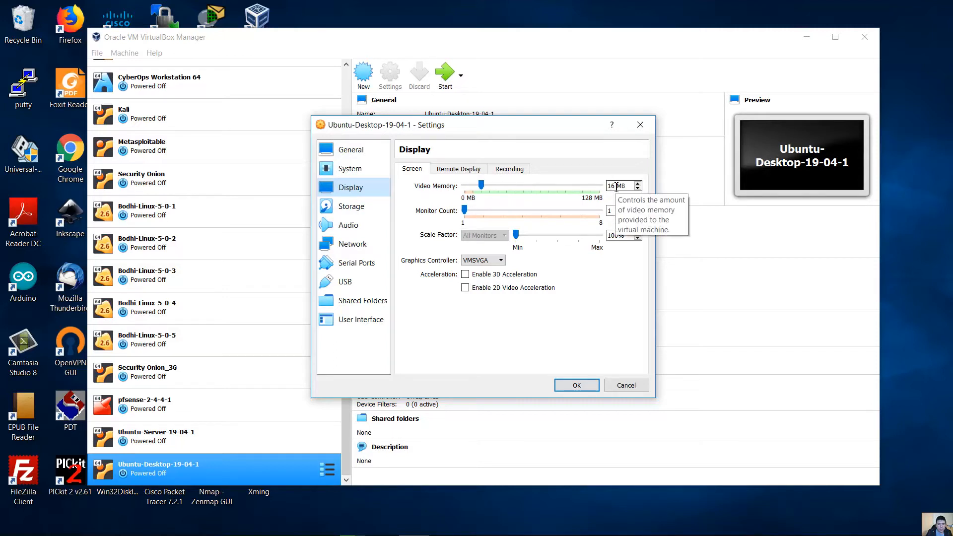
drag(616, 187, 602, 185)
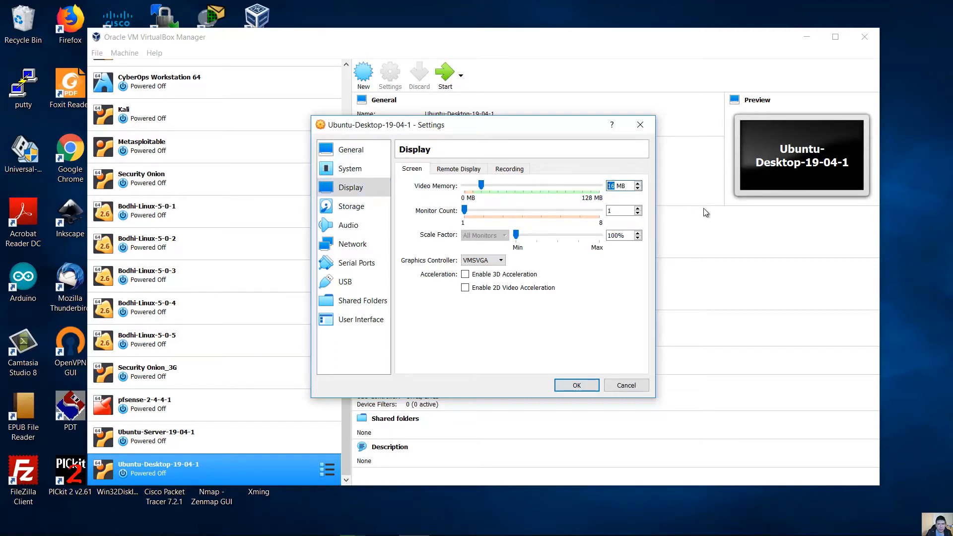
text(64)
click(465, 276)
click(485, 263)
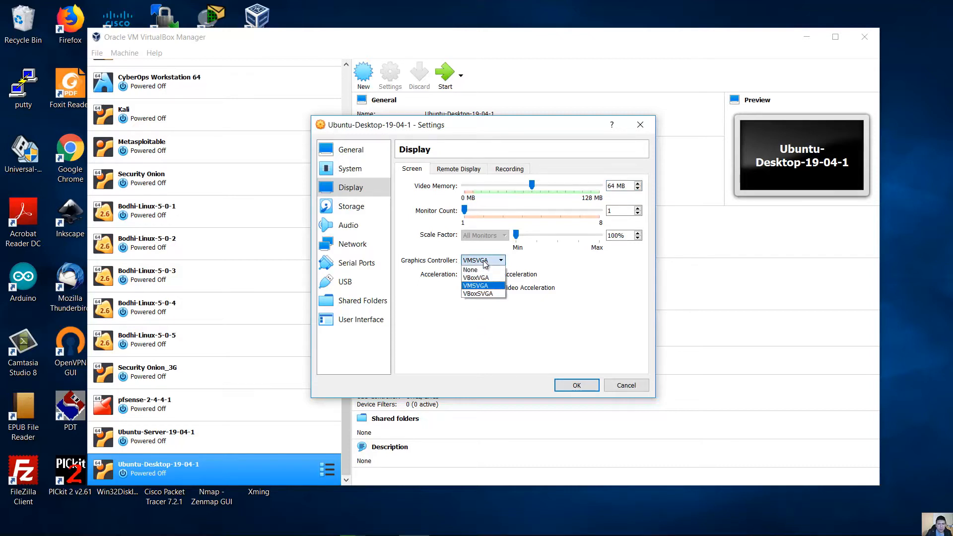
click(486, 263)
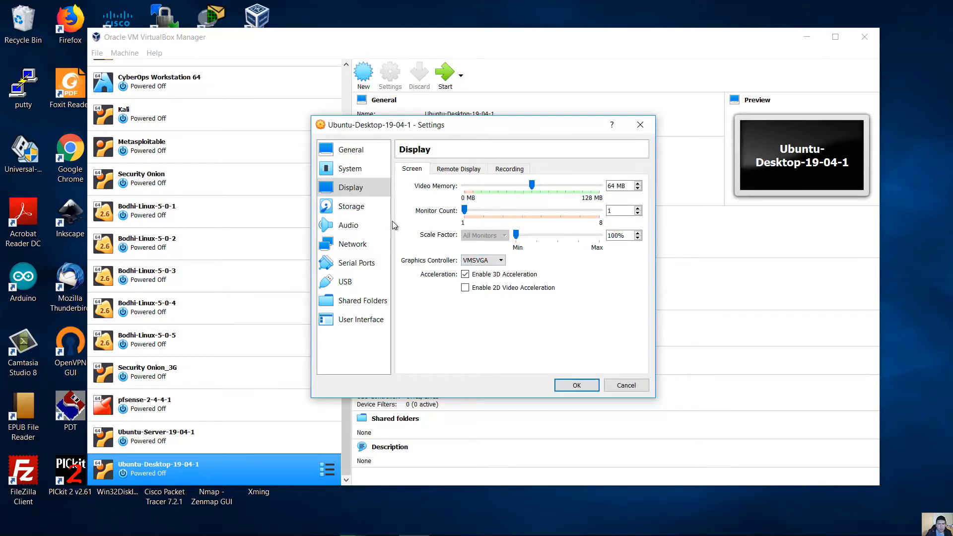
- In Storage settings, widen the window to inspect the virtual hard disk's details and location
click(355, 207)
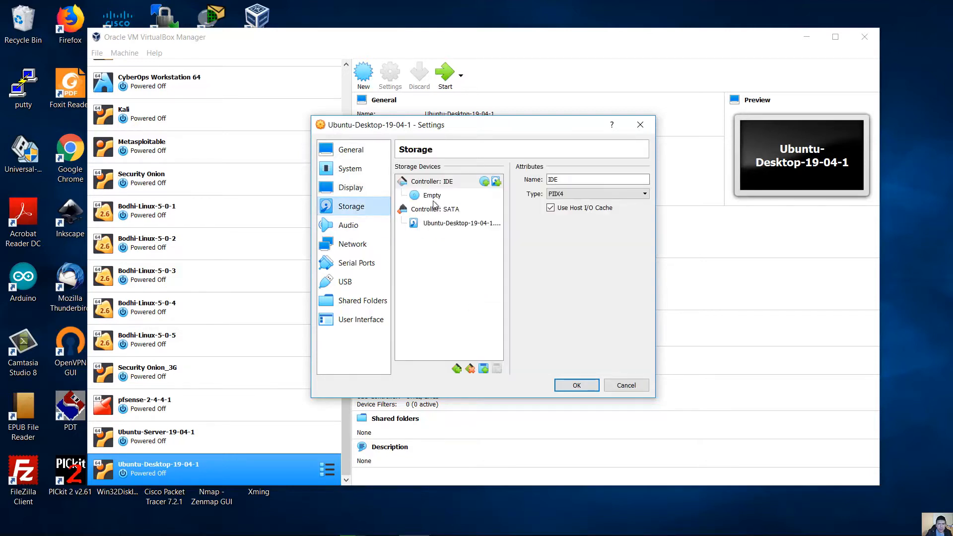
click(452, 224)
drag(655, 238, 918, 238)
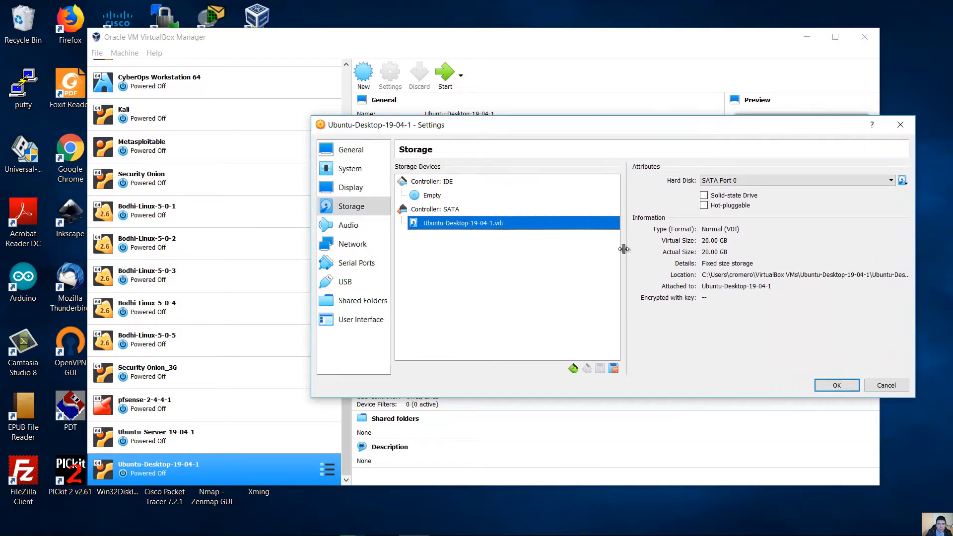
drag(623, 250, 511, 244)
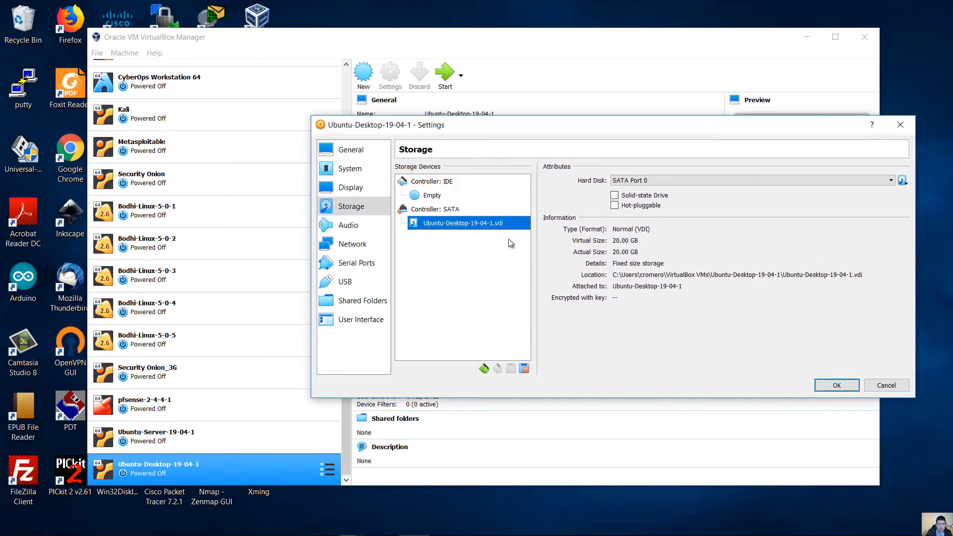
click(665, 276)
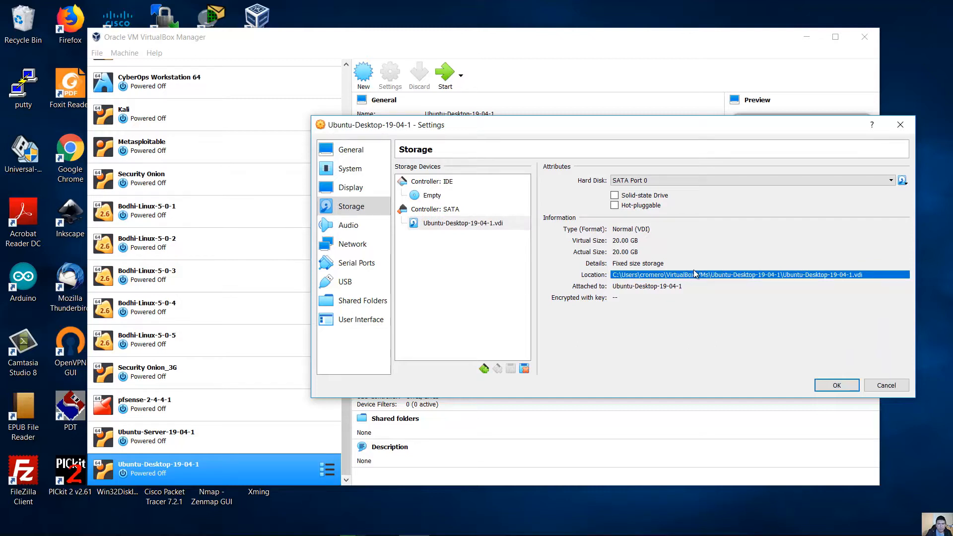
click(433, 225)
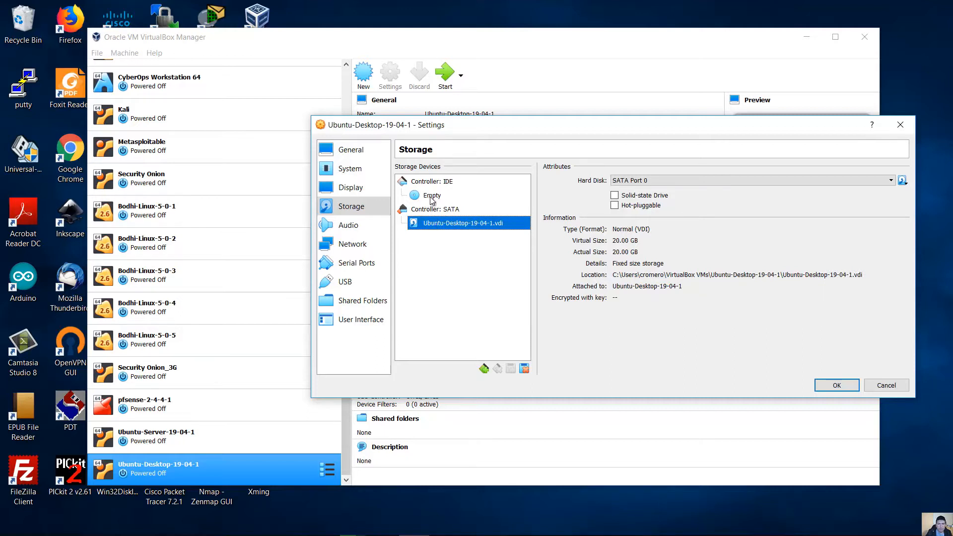
- Load ubuntu-19.04-desktop-amd64.iso from the tmp folder into the empty IDE optical drive
click(438, 196)
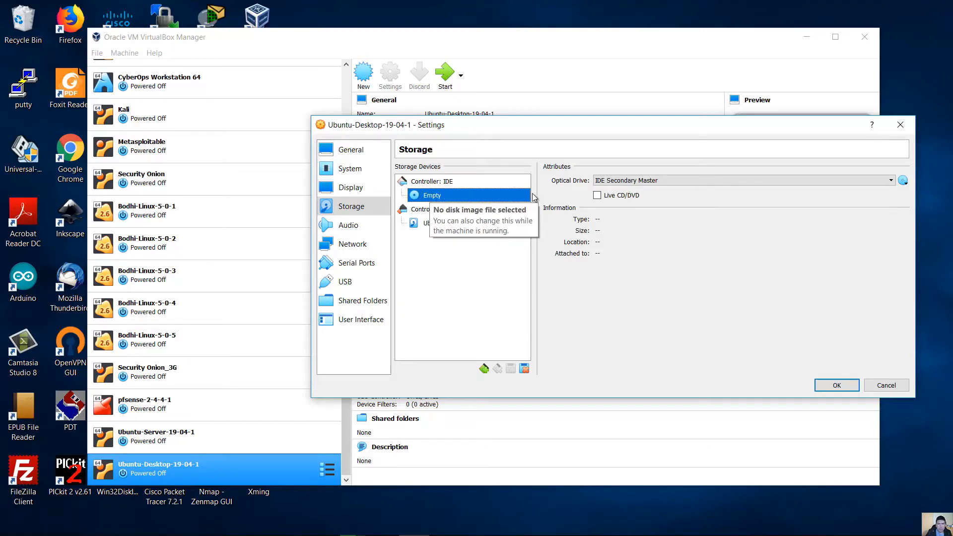
click(903, 182)
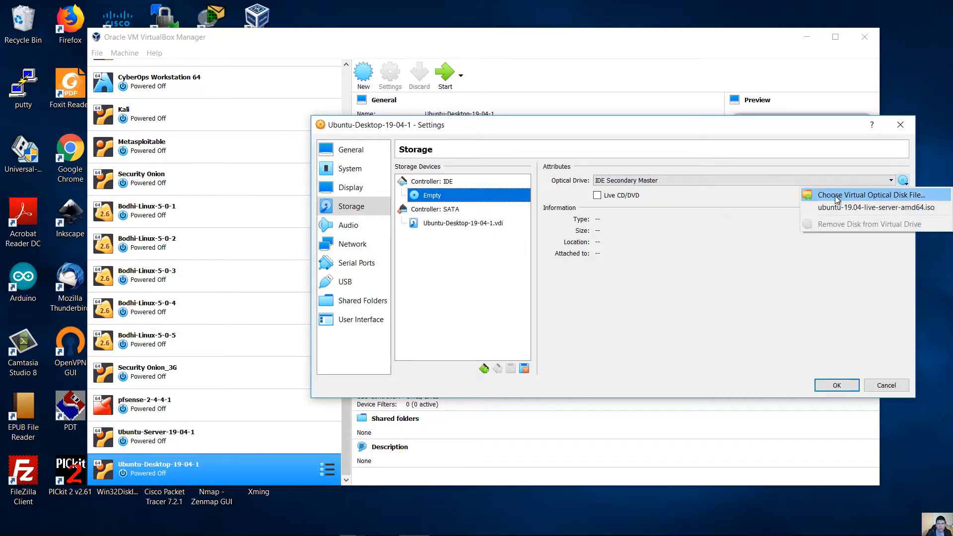
click(884, 196)
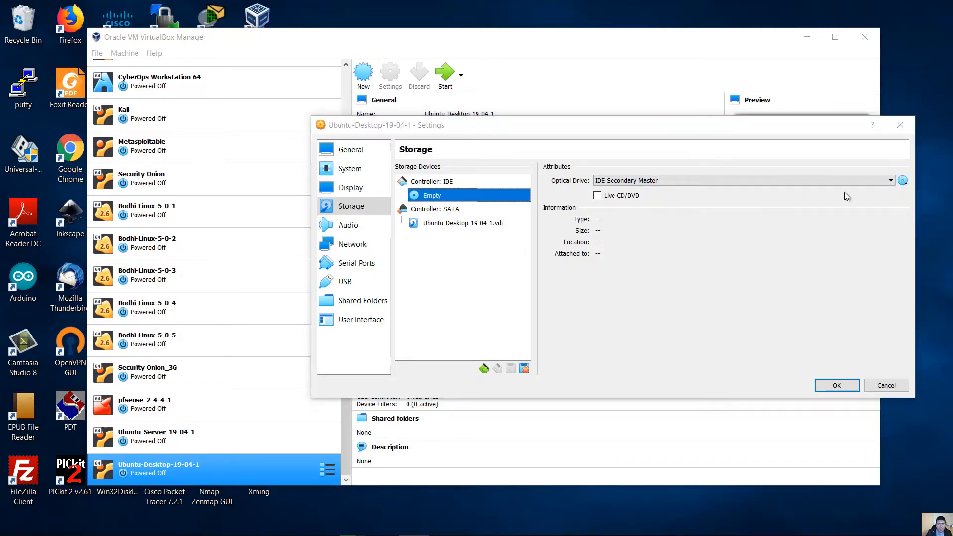
click(355, 331)
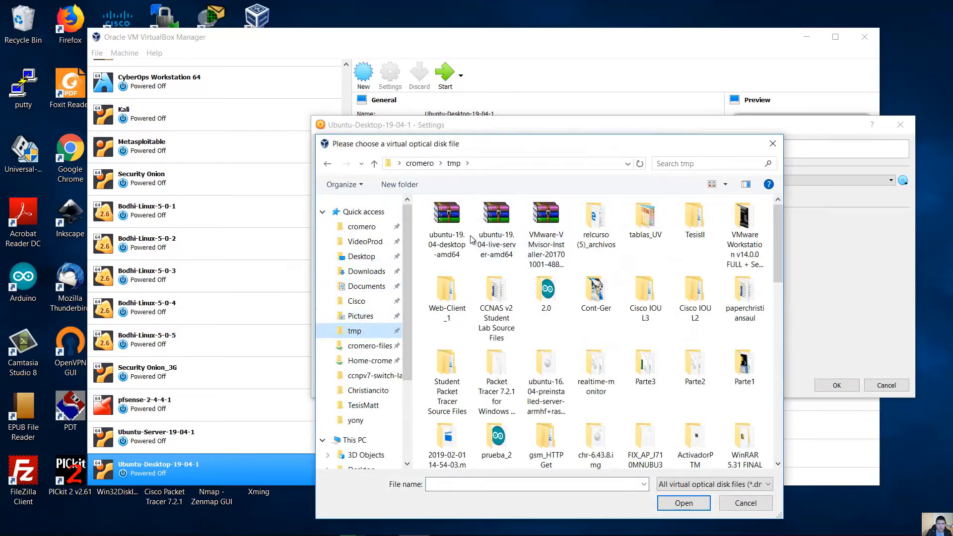
click(444, 223)
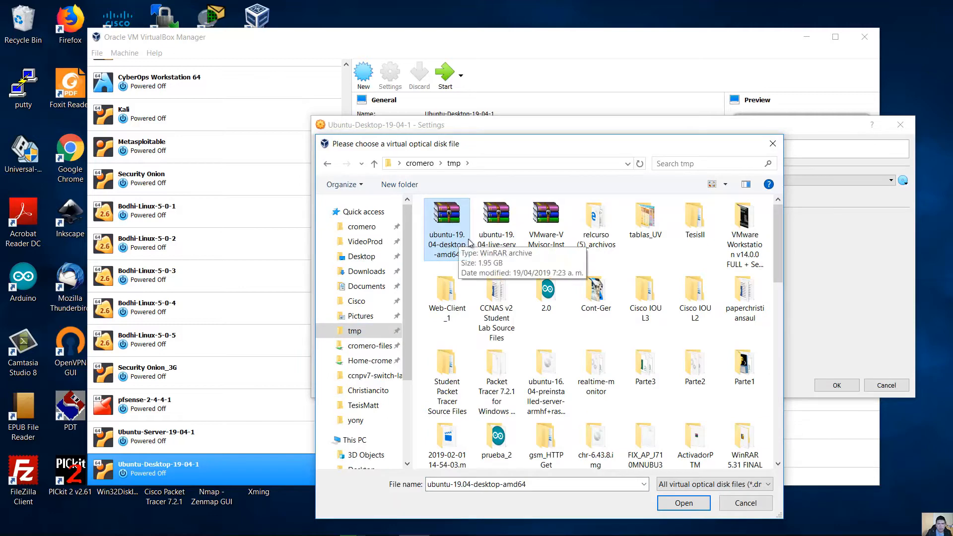
double_click(459, 239)
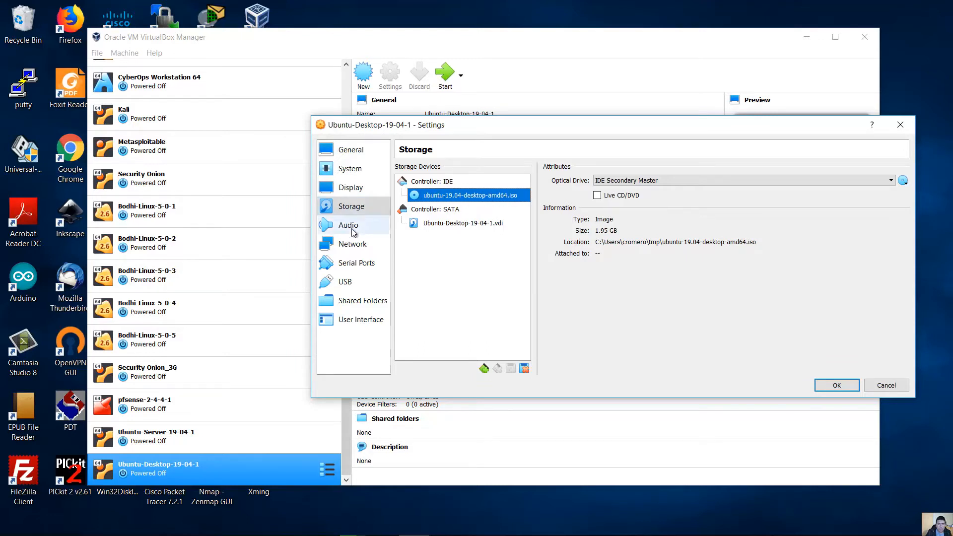
- Set Adapter 1 to Bridged Adapter on Realtek PCIe GBE Family Controller and expand Advanced
click(352, 244)
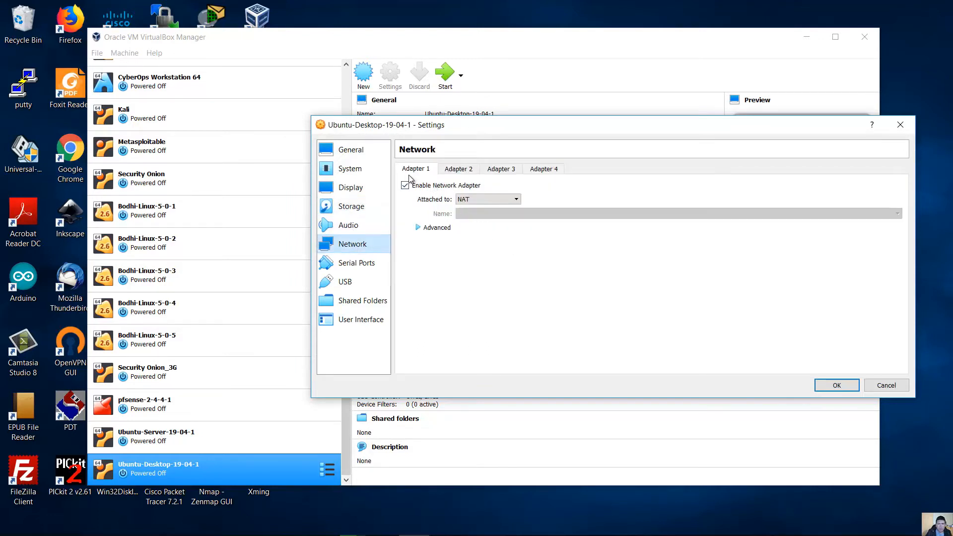
click(474, 200)
click(484, 233)
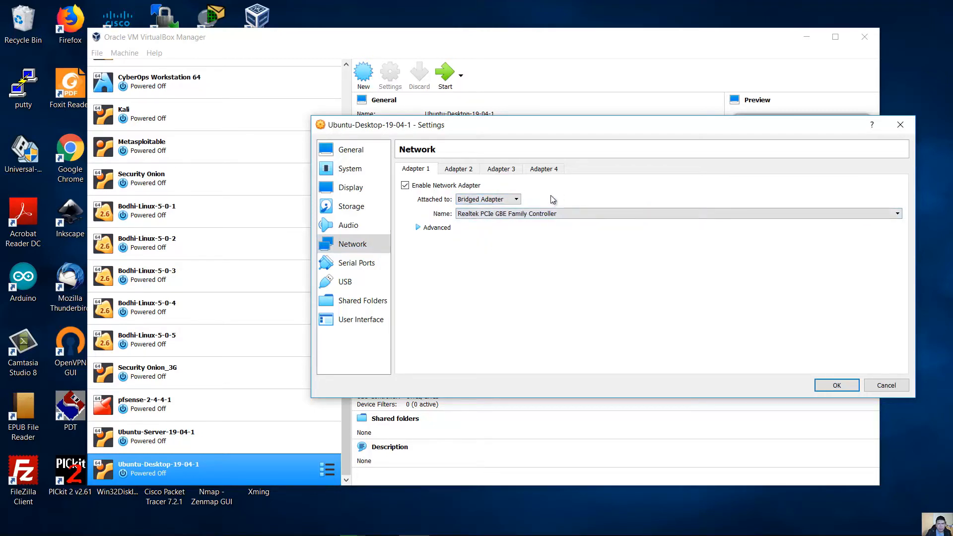
click(496, 217)
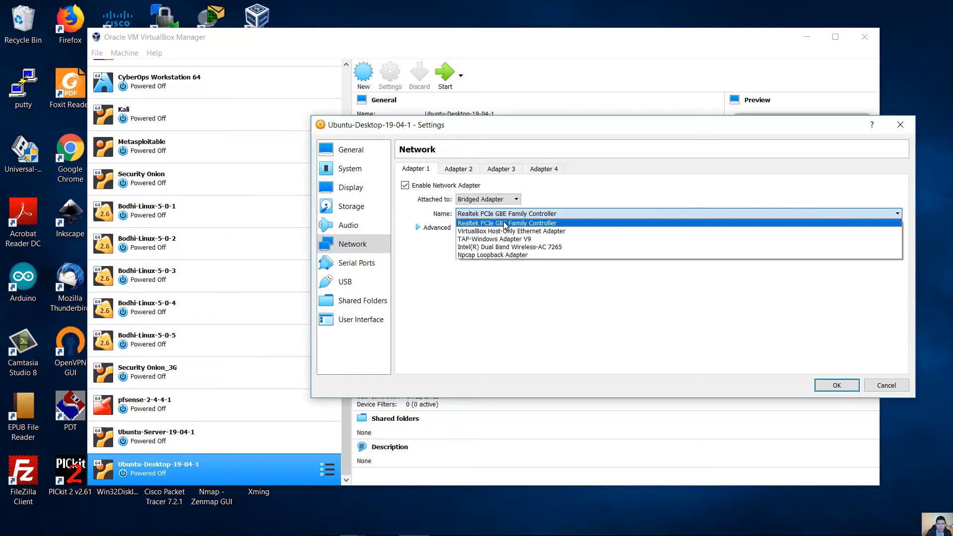
click(500, 220)
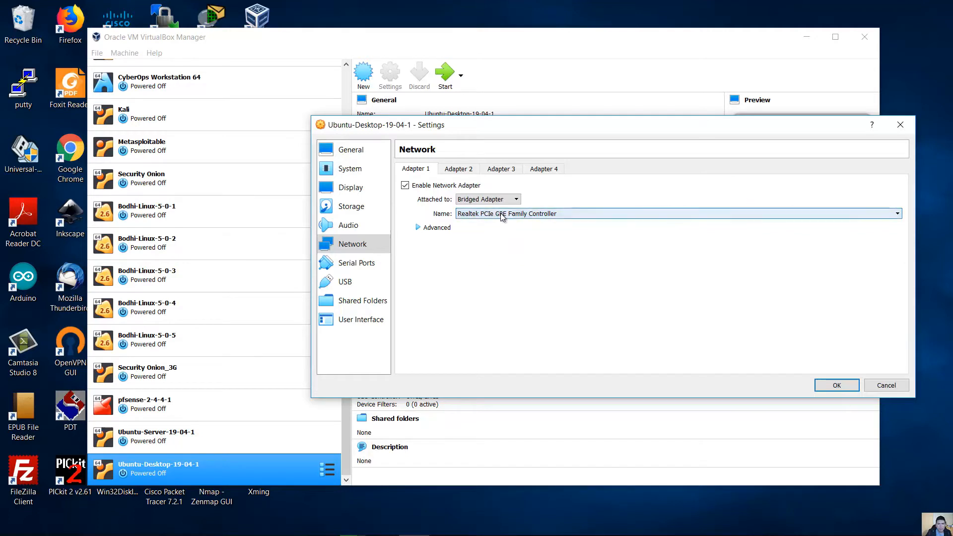
click(420, 228)
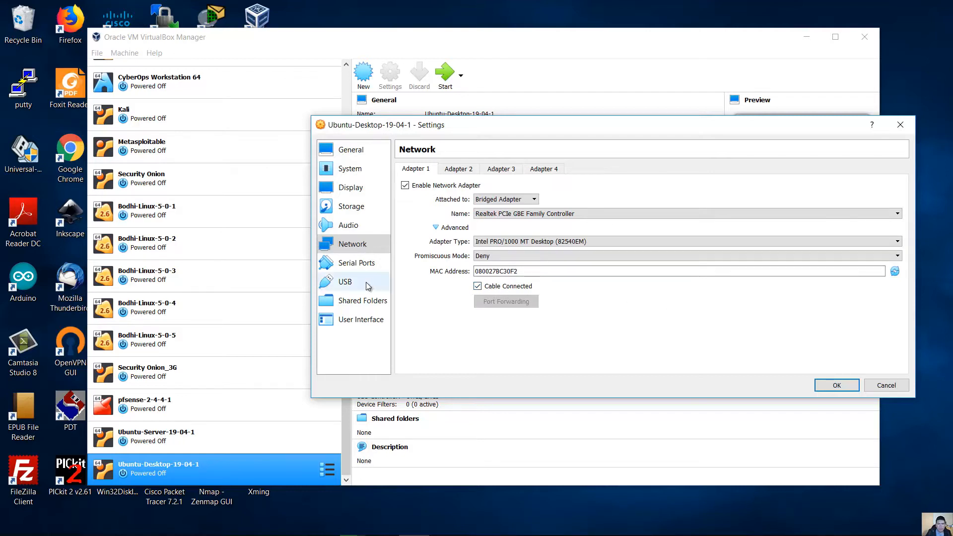
- Enable the USB 3.0 (xHCI) controller, save the settings, and start Ubuntu-Desktop-19-04-1
click(349, 287)
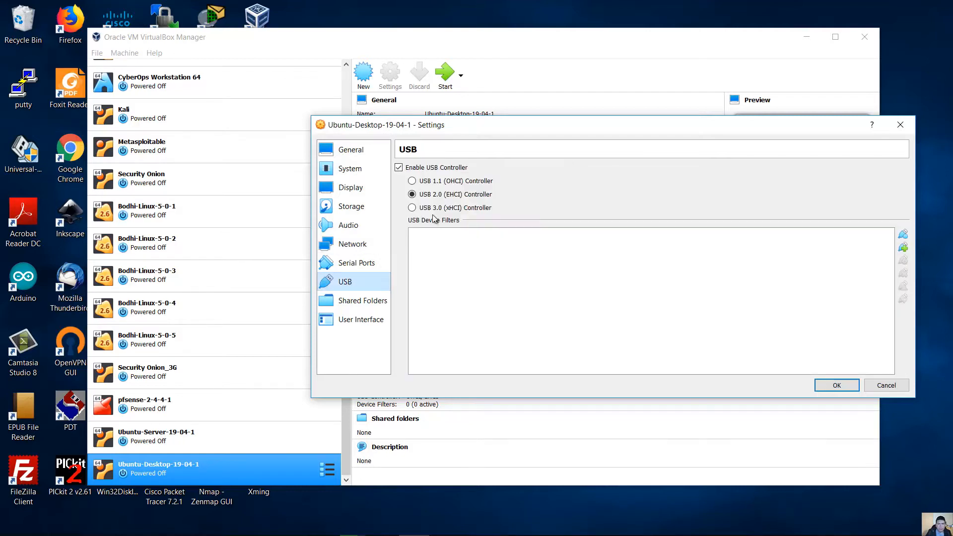
click(414, 209)
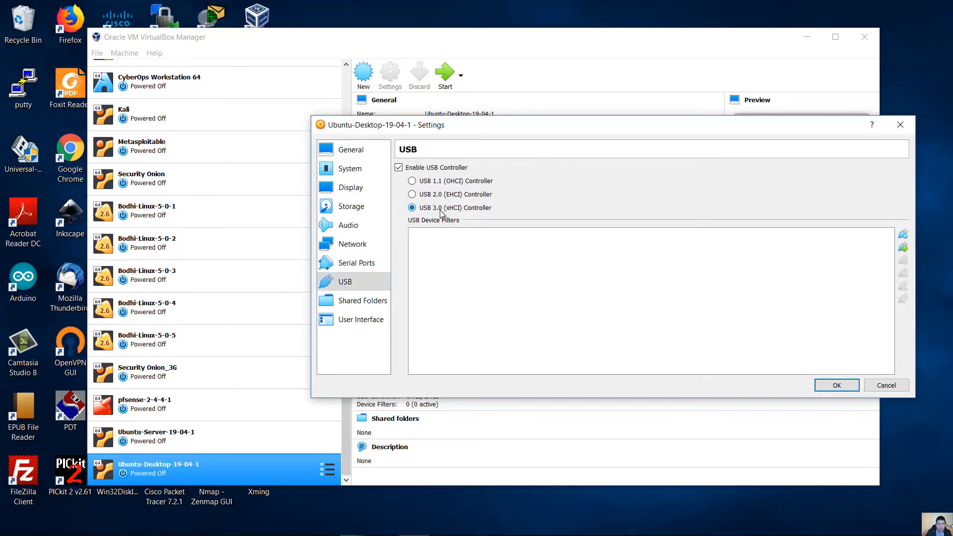
click(837, 386)
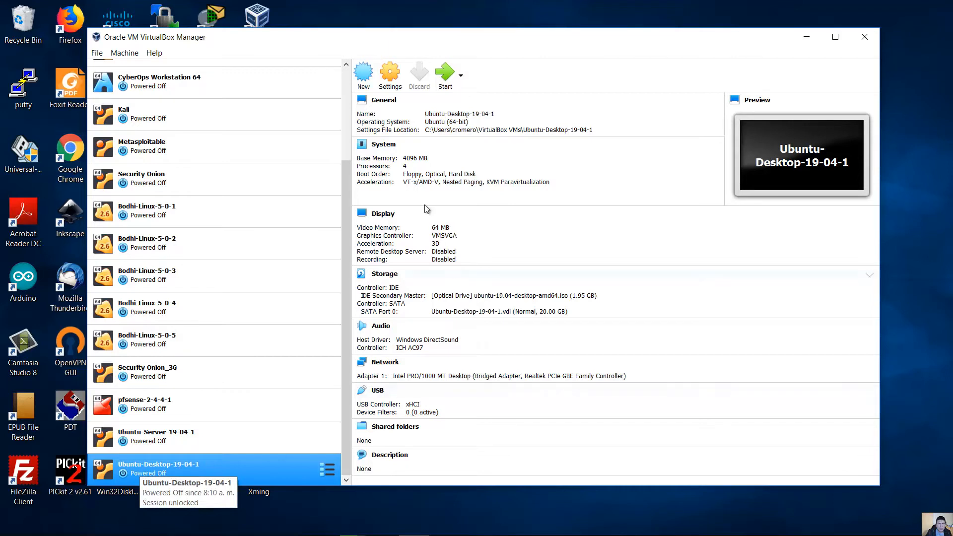
click(446, 75)
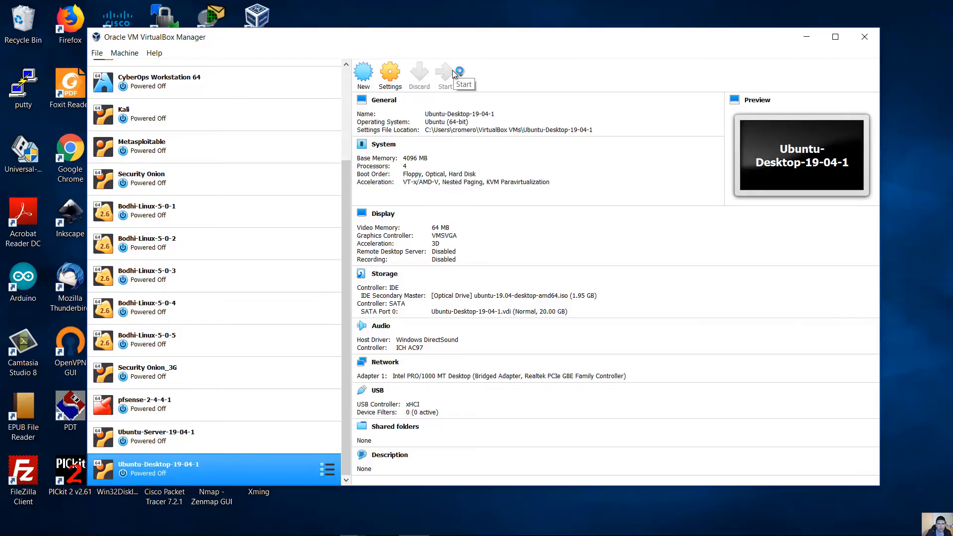
- Start the Ubuntu-Desktop-19-04-1 VM so it boots to the installer's Welcome screen
click(453, 72)
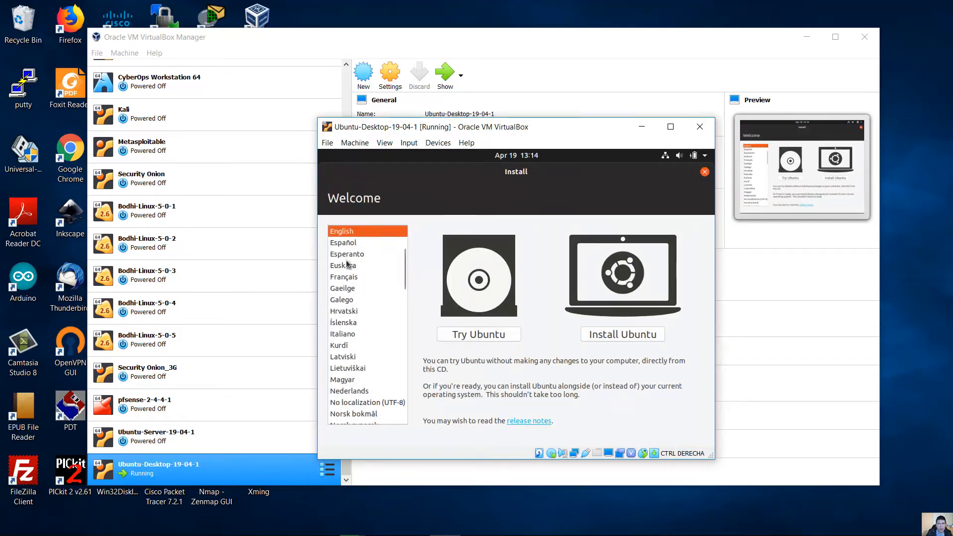
- Keep English as the language and choose Install Ubuntu to reach Keyboard layout
drag(404, 273, 393, 239)
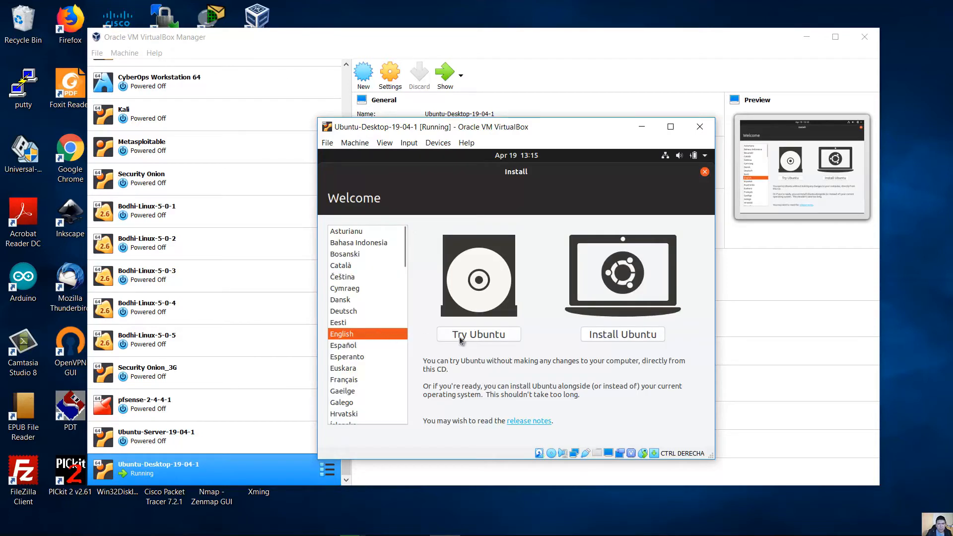
click(626, 337)
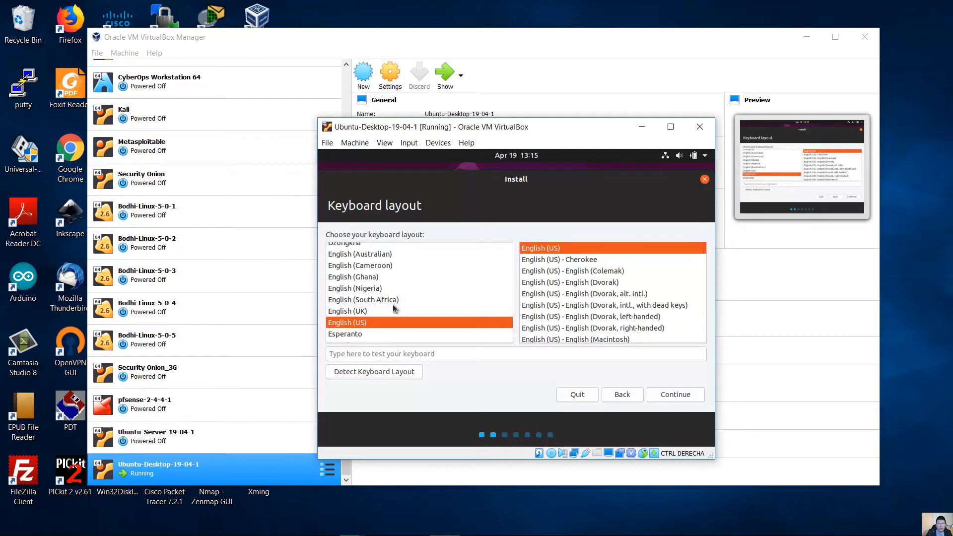
- Pick the Spanish (Latin American) keyboard layout and continue to Updates and other software
click(365, 289)
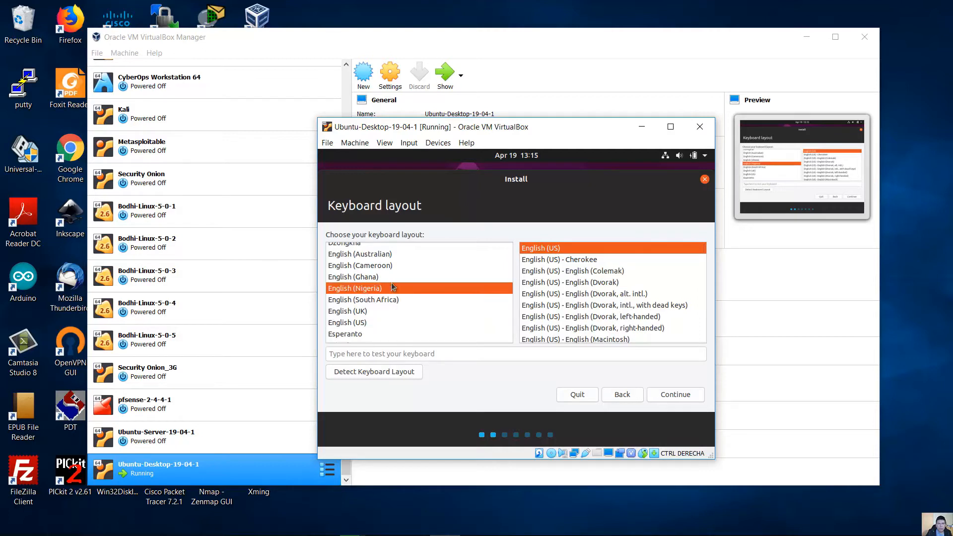
click(372, 305)
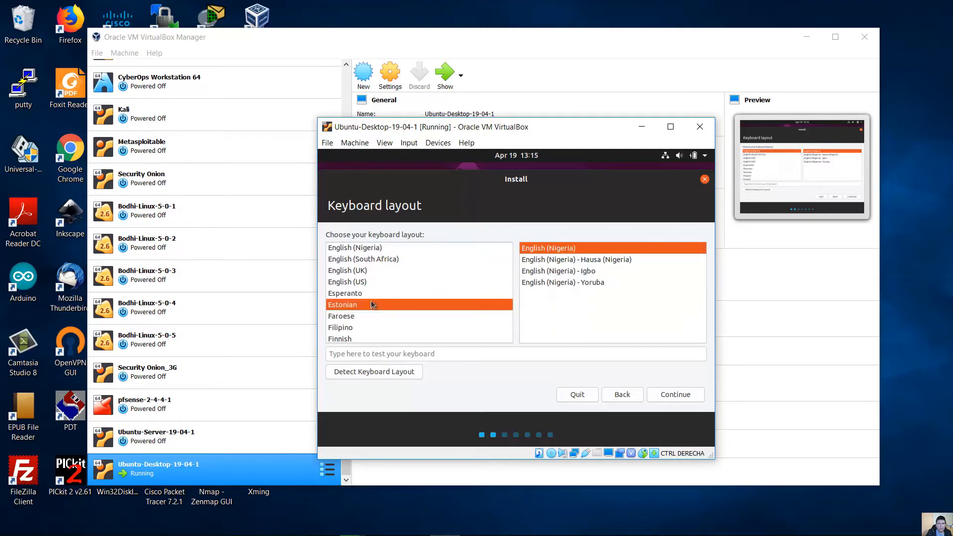
scroll(404, 321, down, 8)
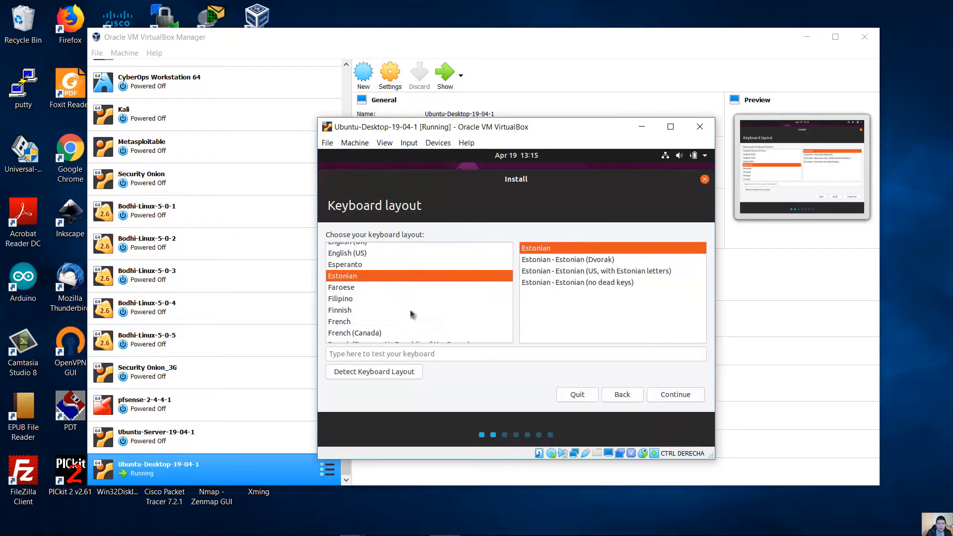
scroll(422, 297, down, 7)
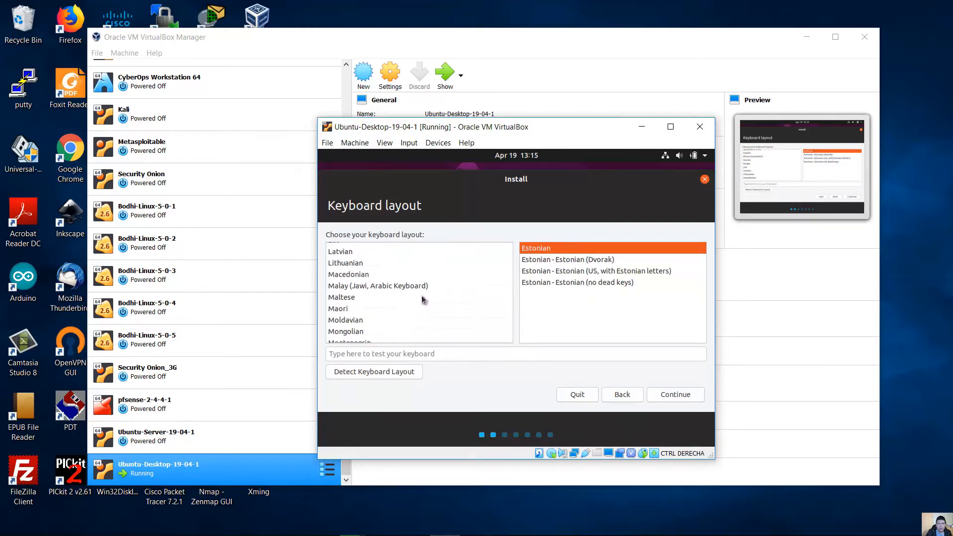
scroll(424, 294, down, 1)
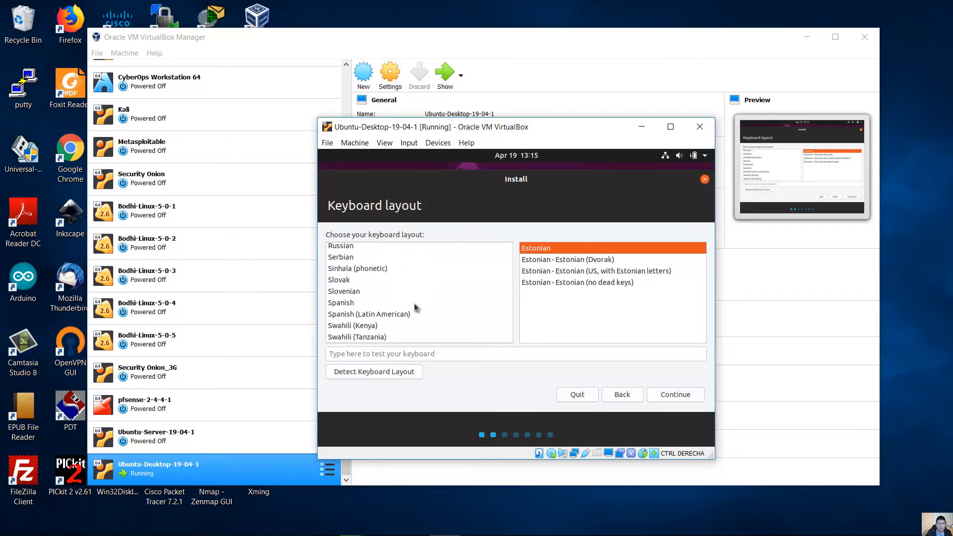
click(402, 313)
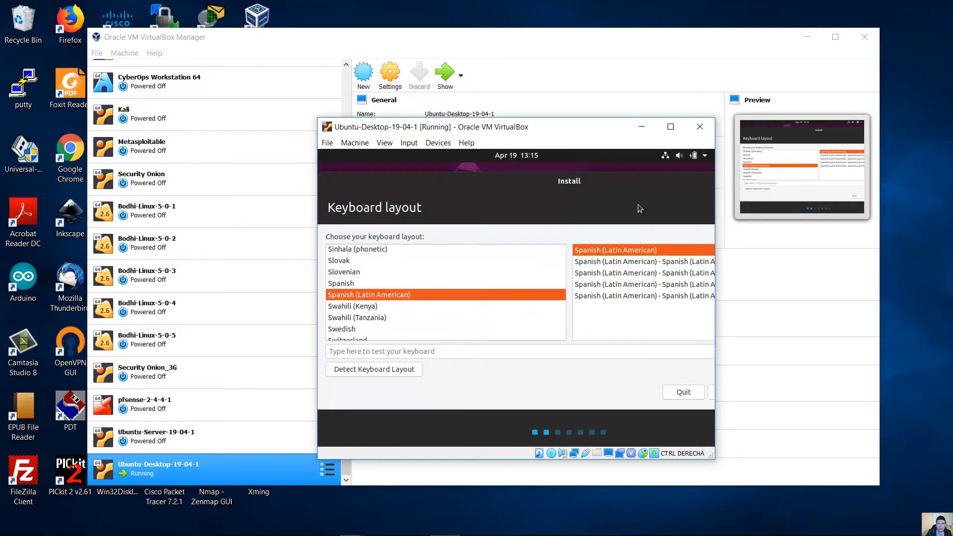
drag(633, 185, 505, 175)
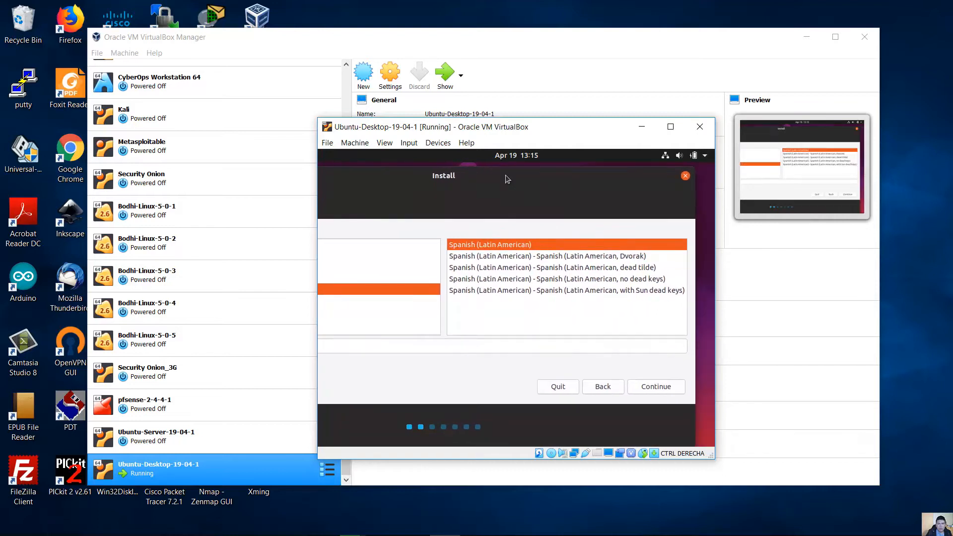
click(653, 390)
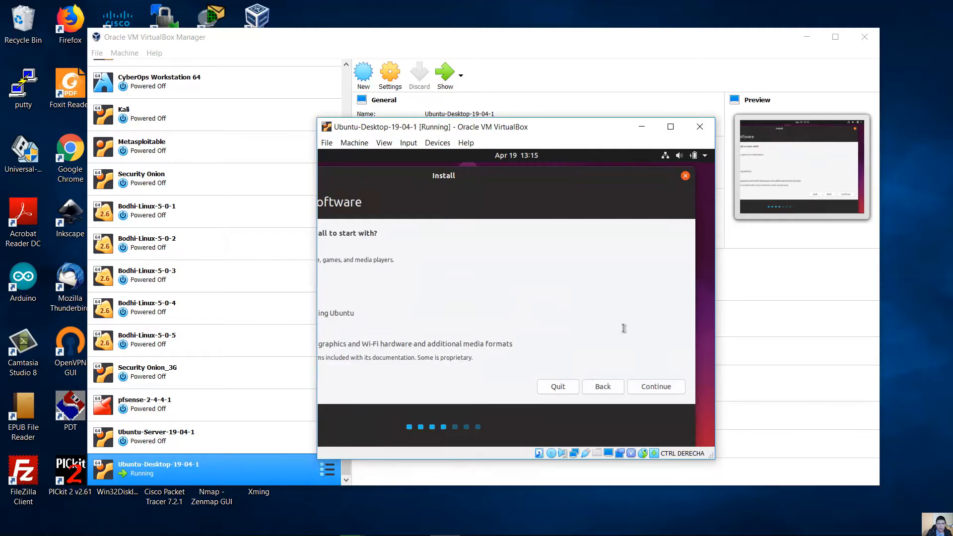
- Keep Normal installation with Download updates checked and continue to Installation type
drag(364, 179, 492, 183)
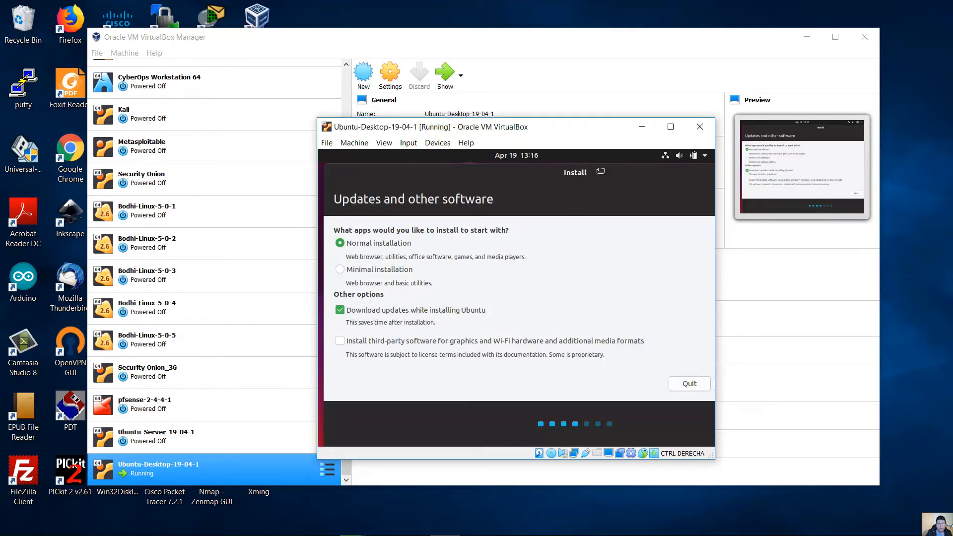
drag(601, 171, 498, 172)
click(674, 383)
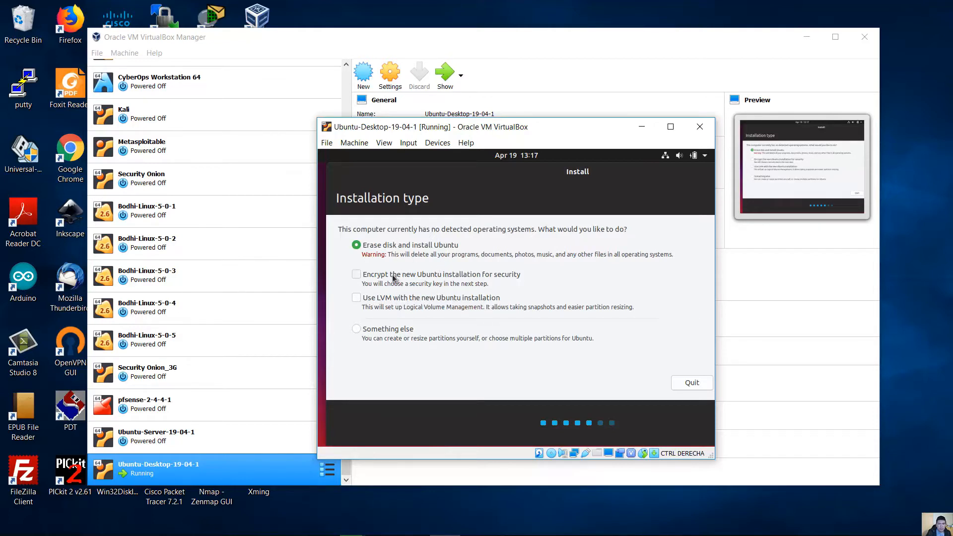
- Choose Something else for manual partitioning and continue to the /dev/sda partition table
click(357, 330)
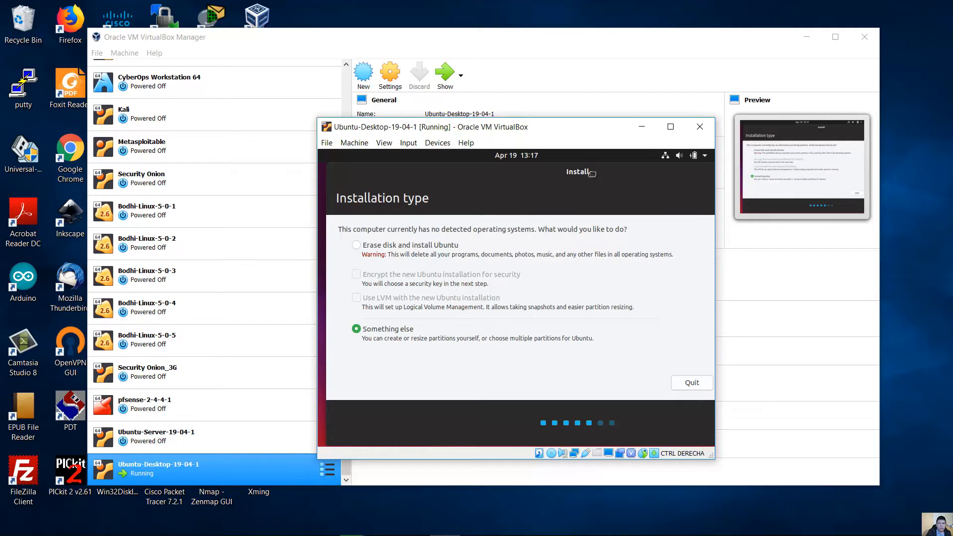
drag(590, 180, 453, 185)
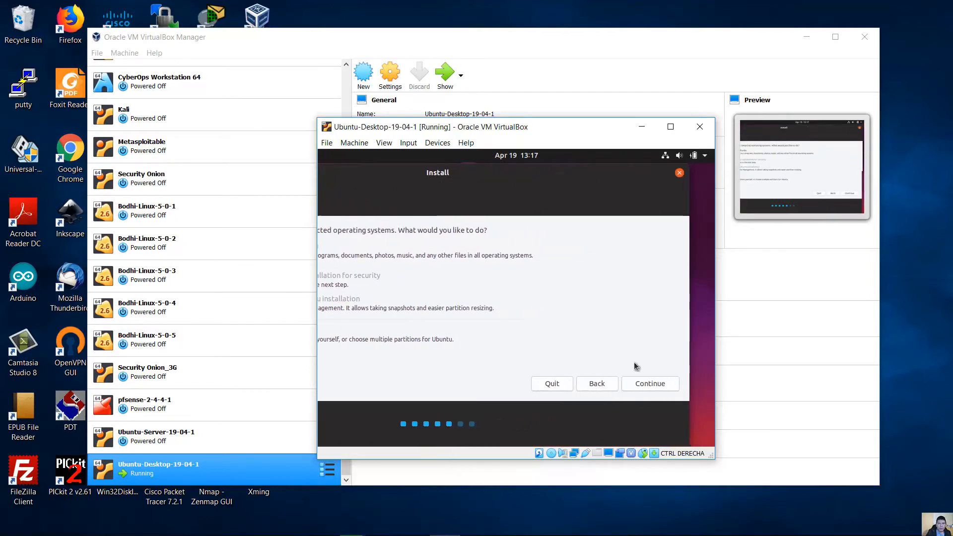
click(666, 384)
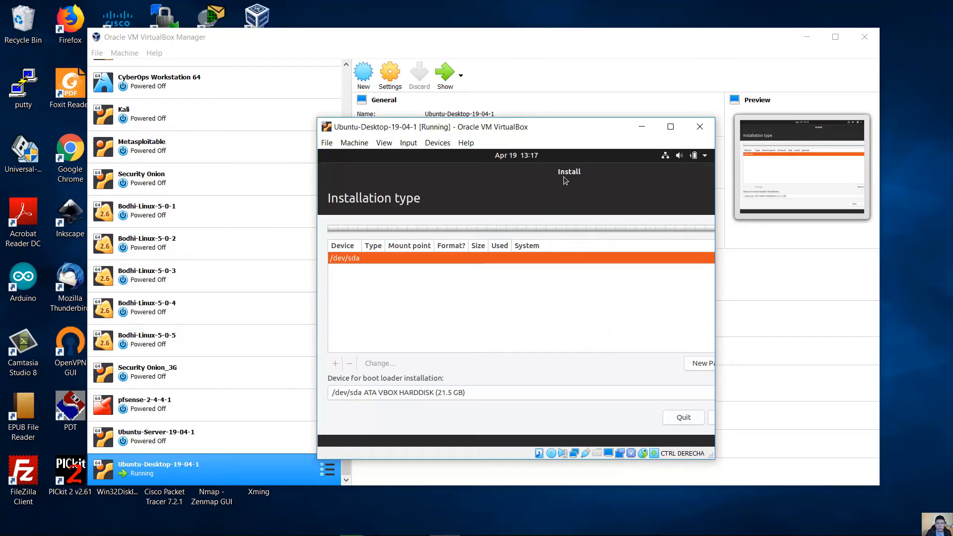
- Create a new empty partition table on /dev/sda and select its 21474 MB free space
mouse_move(564, 177)
mouse_down()
mouse_move(541, 178)
mouse_move(559, 177)
mouse_up()
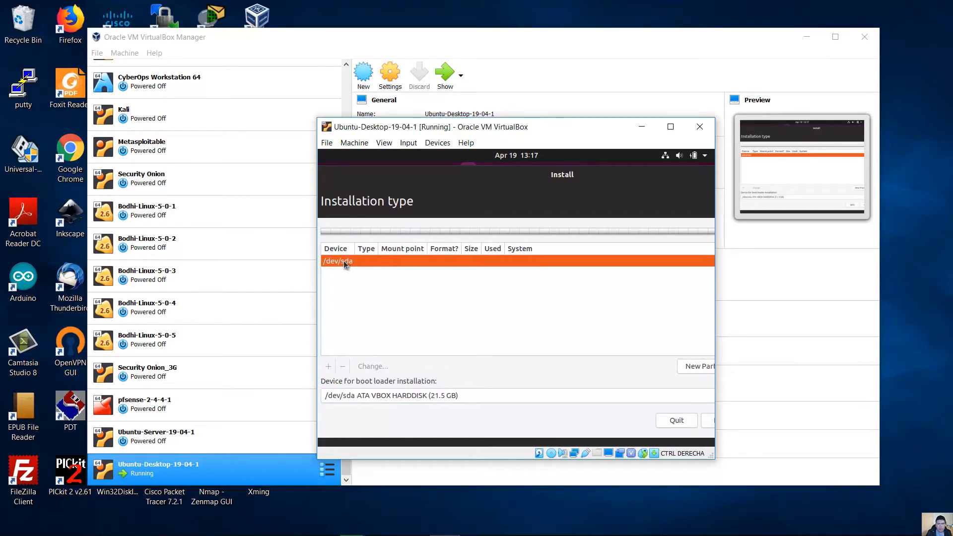
drag(518, 199, 448, 200)
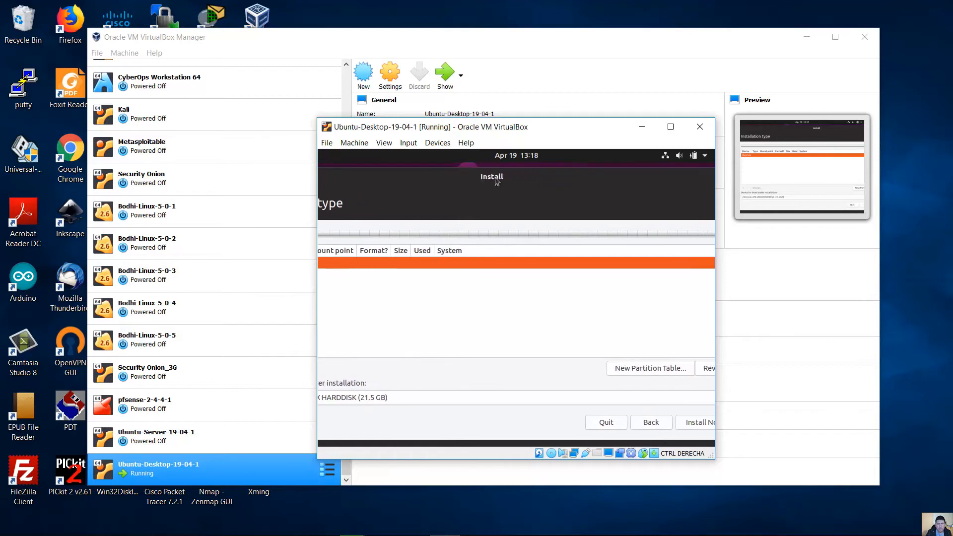
click(630, 369)
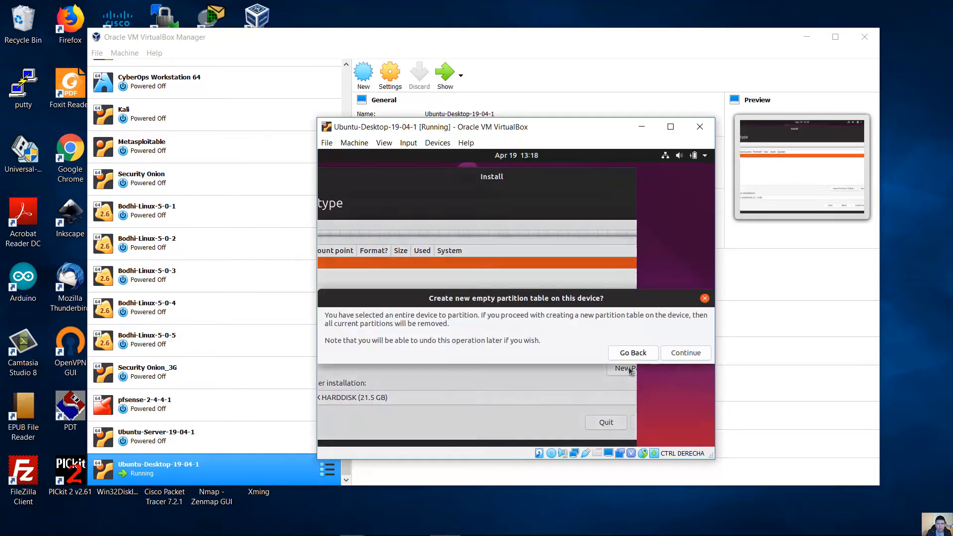
click(675, 352)
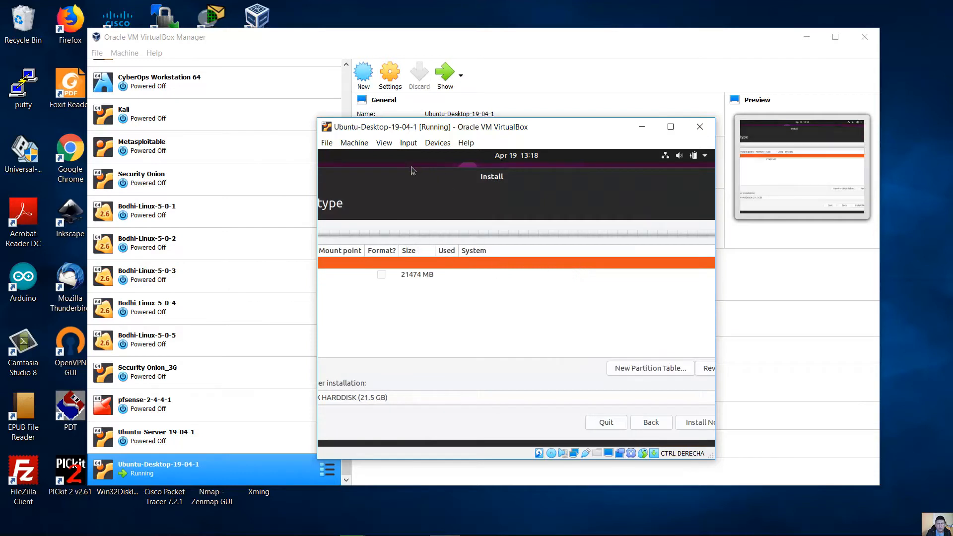
double_click(411, 171)
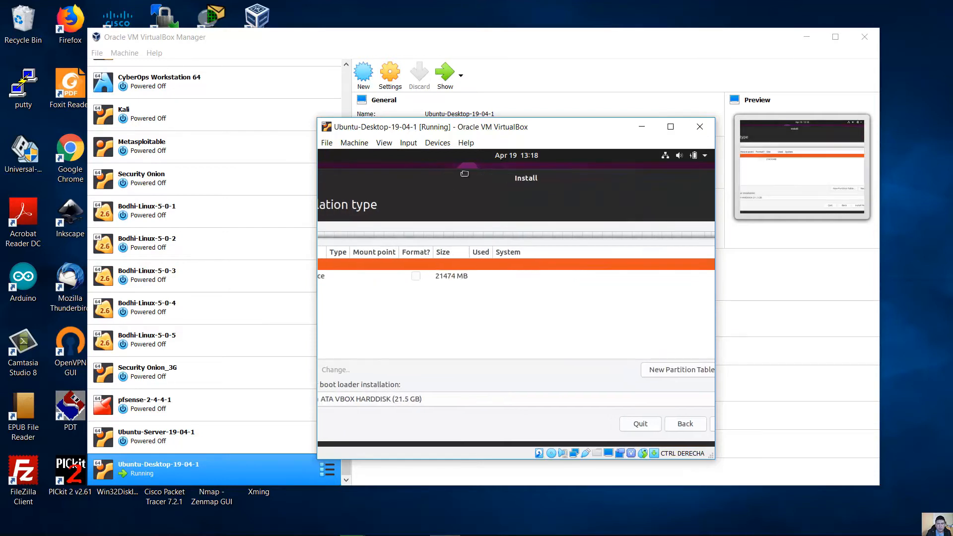
click(399, 271)
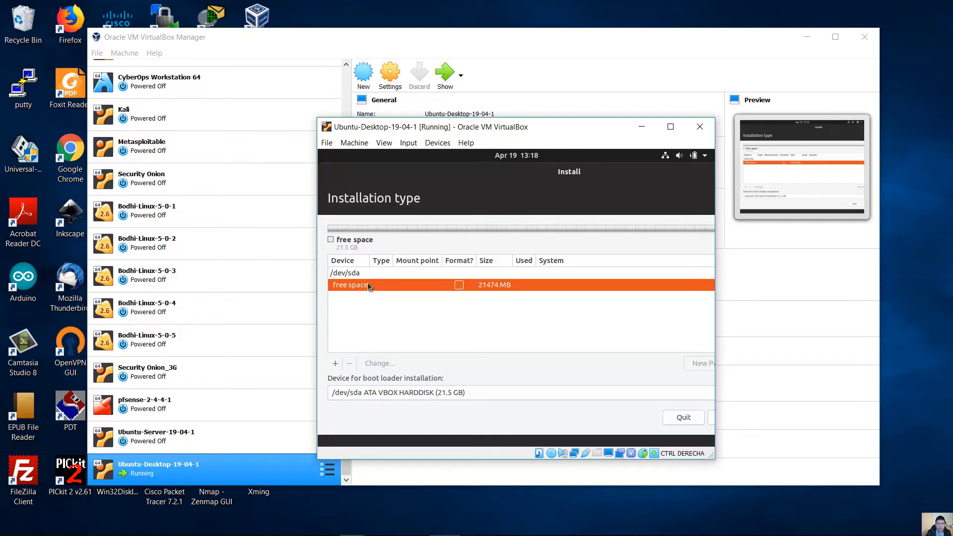
- Add a 2048 MB partition used as swap area, creating /dev/sda1
click(335, 365)
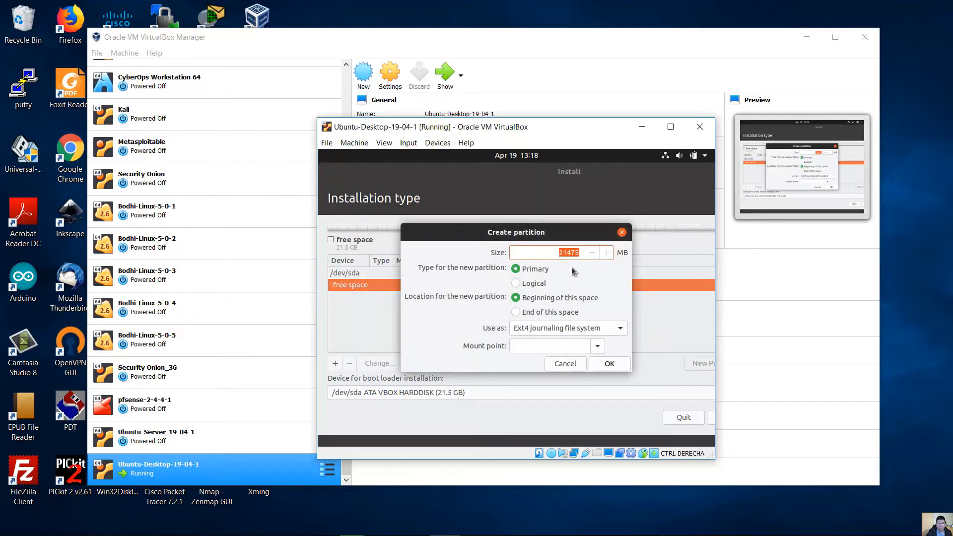
click(558, 252)
double_click(557, 252)
click(571, 327)
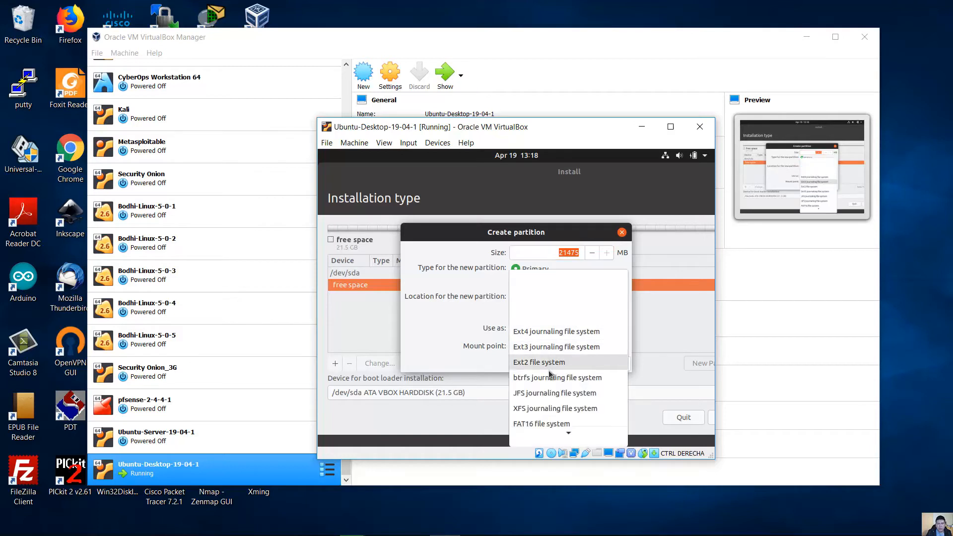
mouse_move(585, 430)
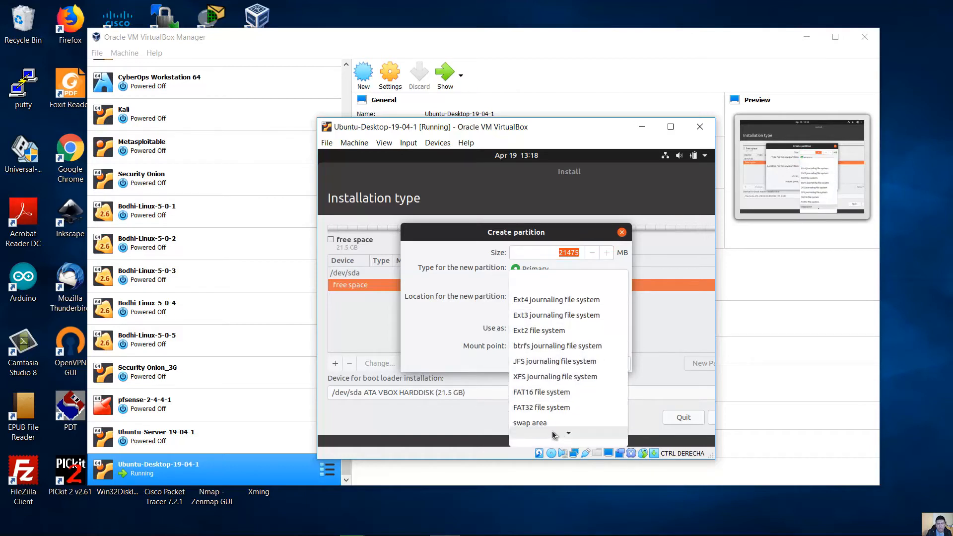
mouse_move(555, 435)
click(543, 404)
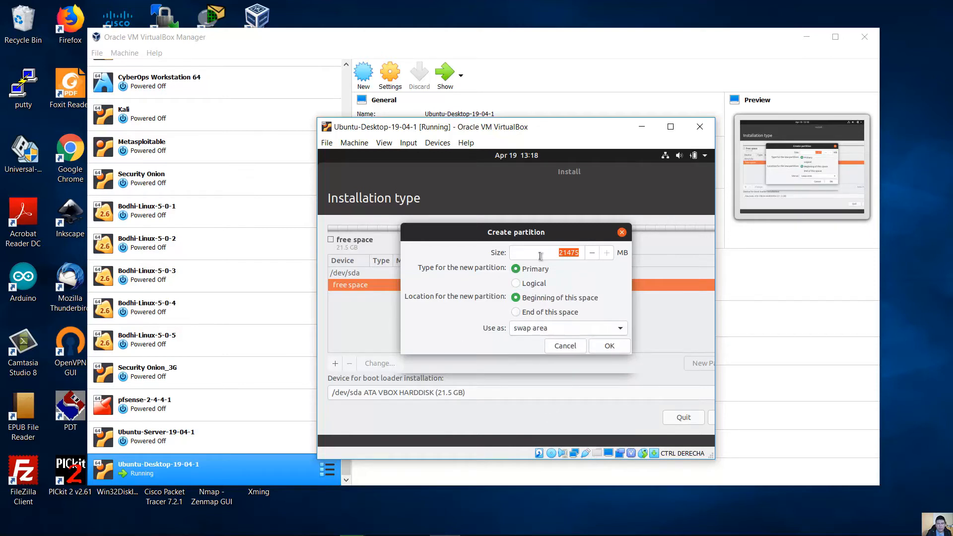
drag(551, 252, 605, 250)
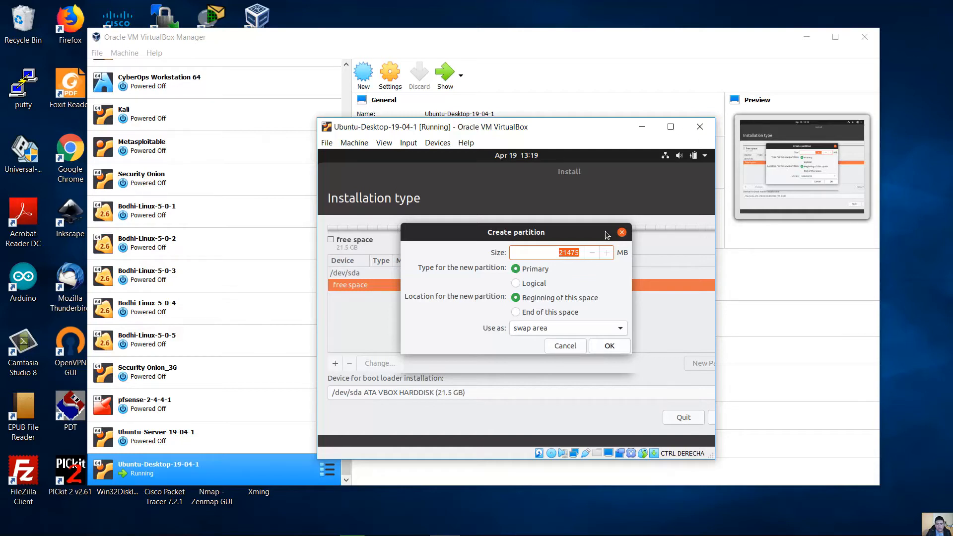
text(2048)
drag(561, 252, 585, 253)
click(606, 346)
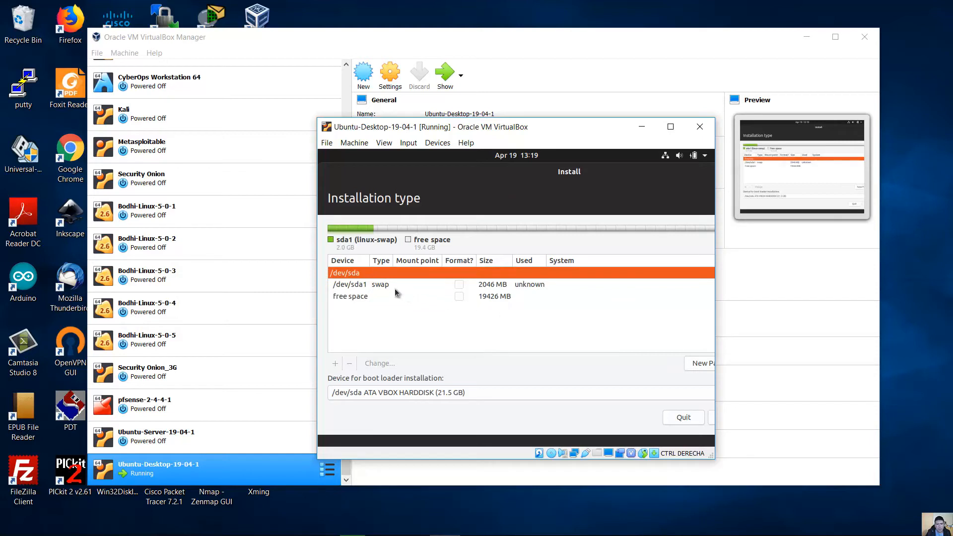
click(388, 287)
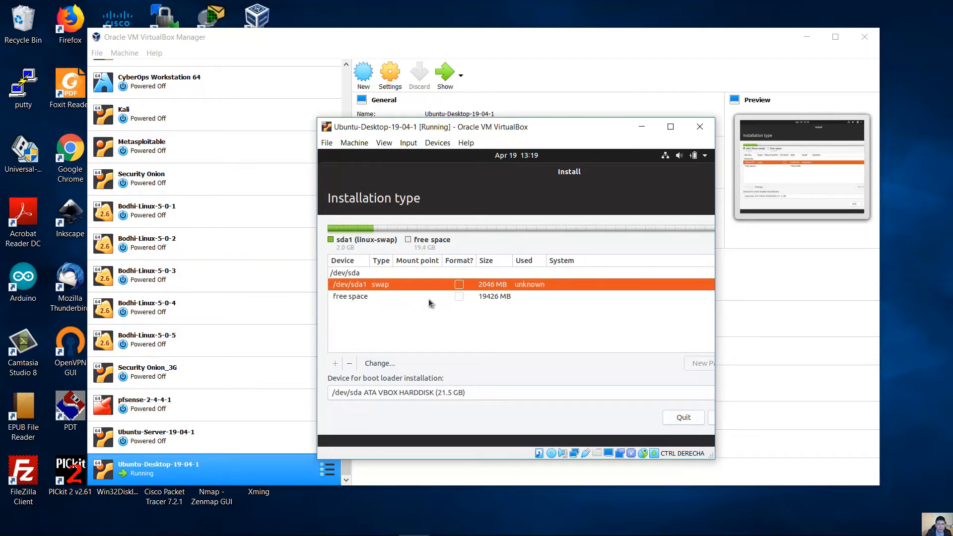
- Make the remaining free space a primary Ext4 partition /dev/sda2 mounted at /
click(382, 298)
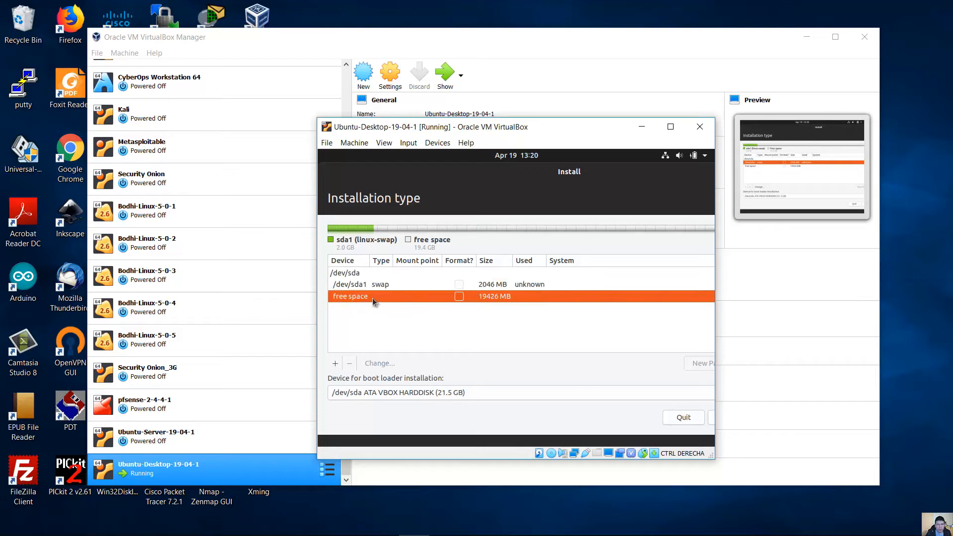
click(335, 364)
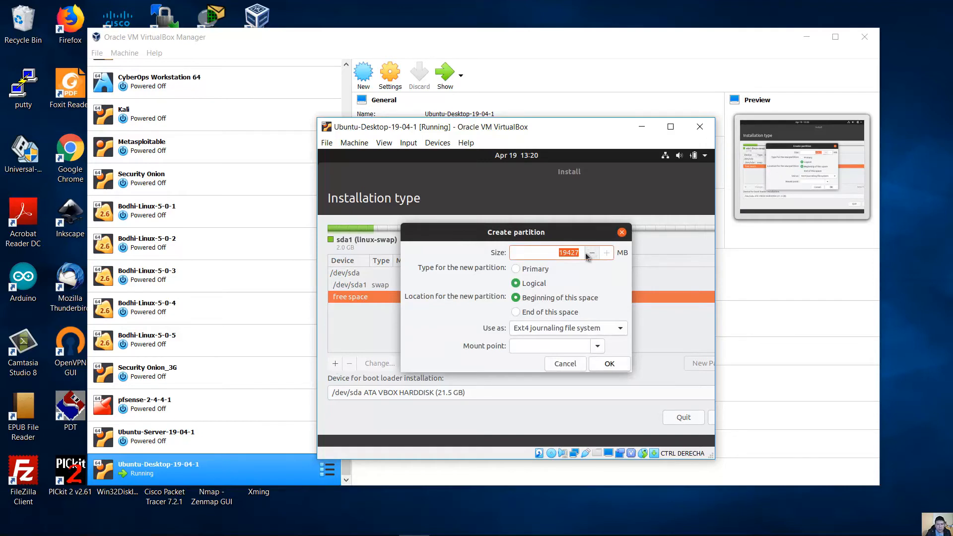
click(530, 269)
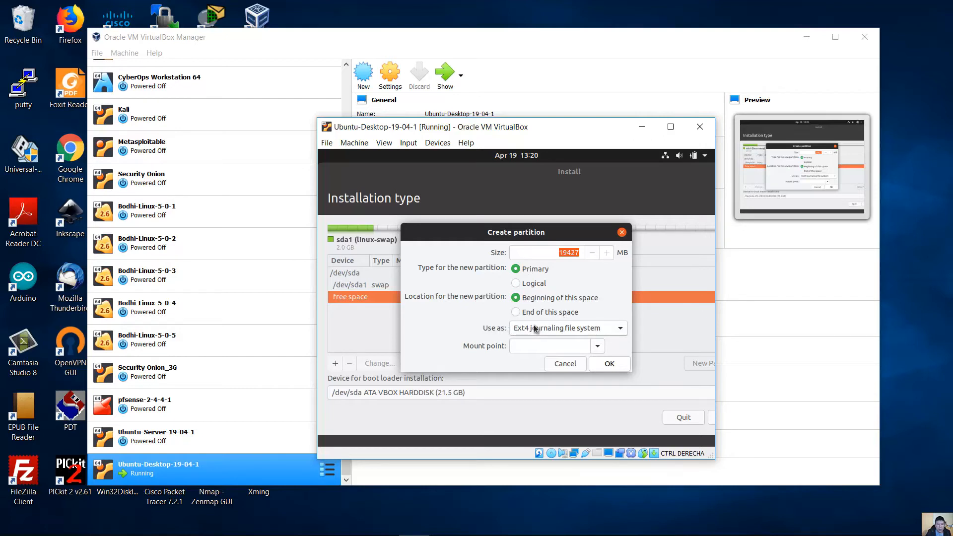
click(598, 347)
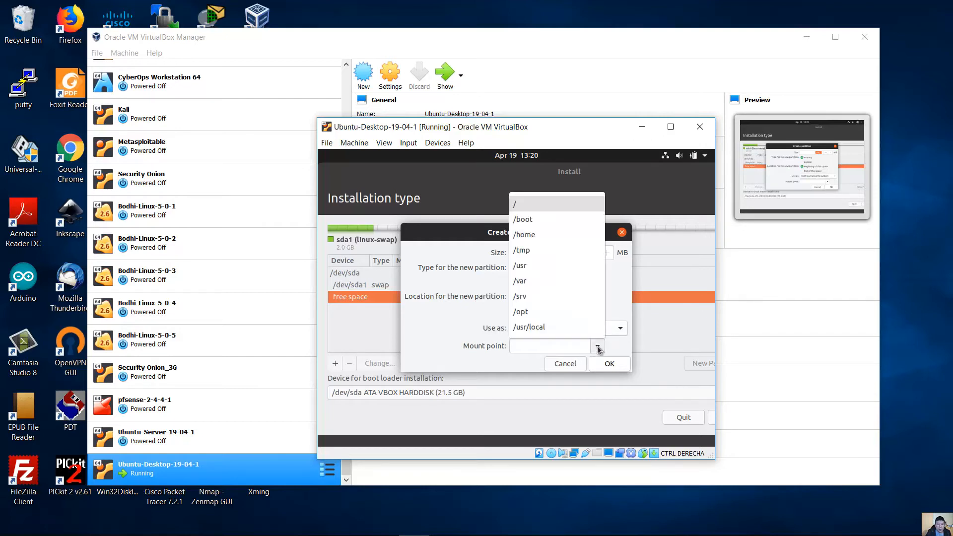
click(537, 205)
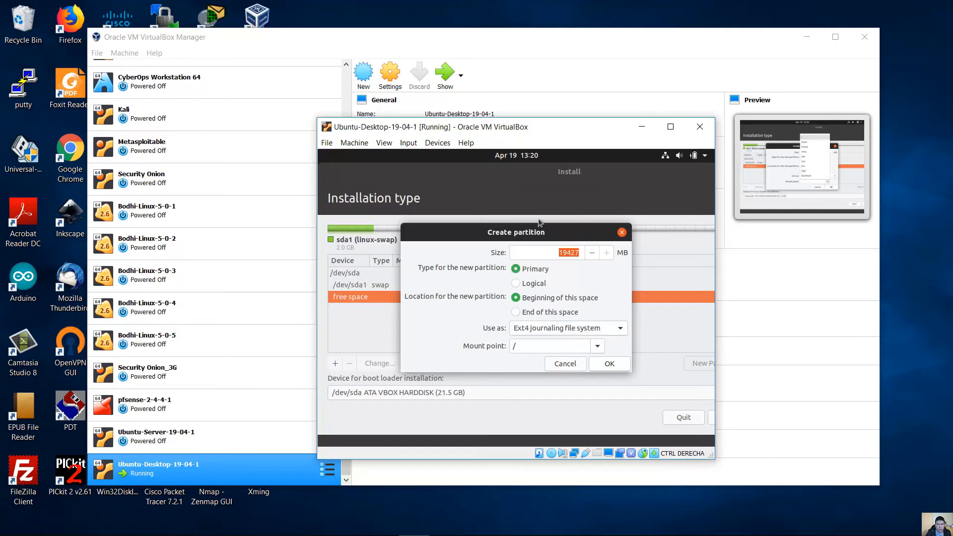
click(528, 347)
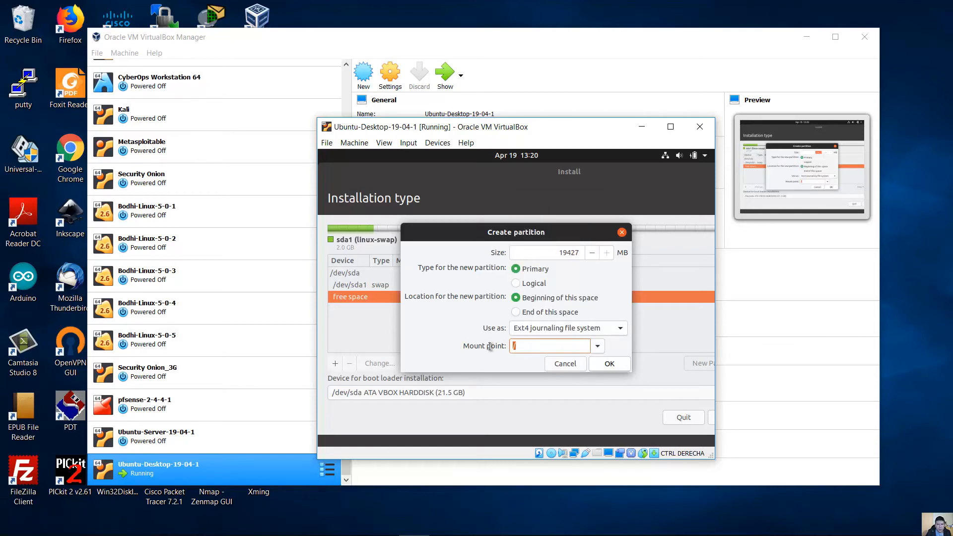
click(530, 344)
click(610, 363)
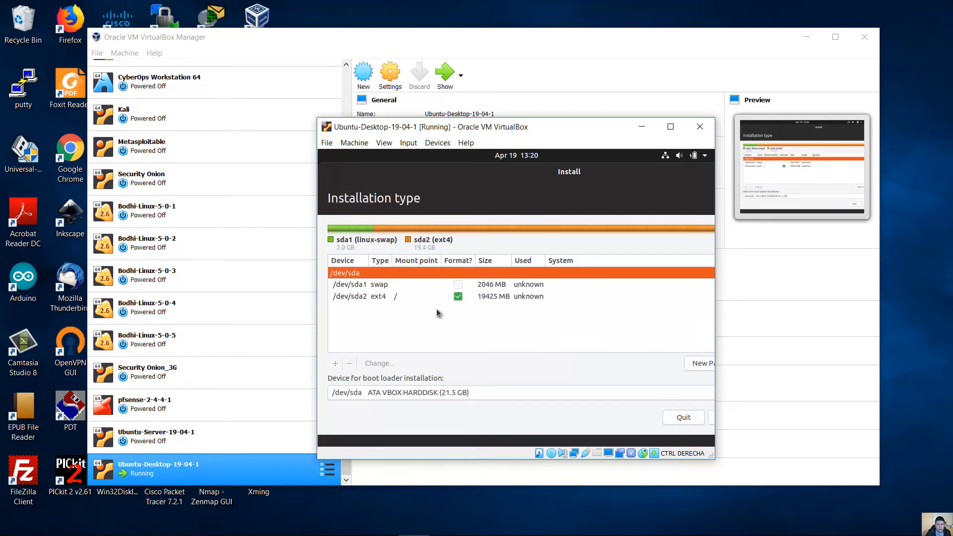
- Review the 2046 MB swap and 19425 MB ext4 root partitions, then restore the installer window size
click(393, 285)
click(391, 294)
click(392, 283)
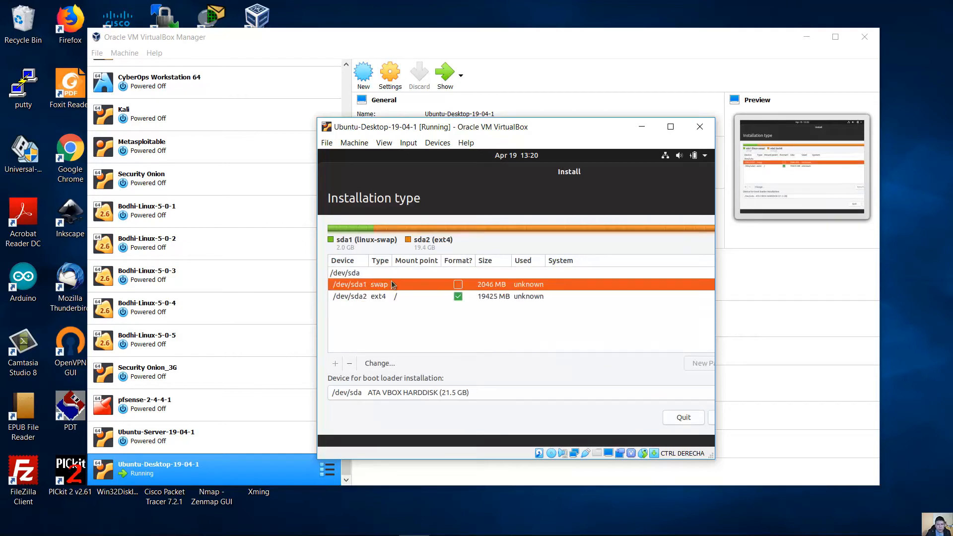
click(391, 295)
click(395, 284)
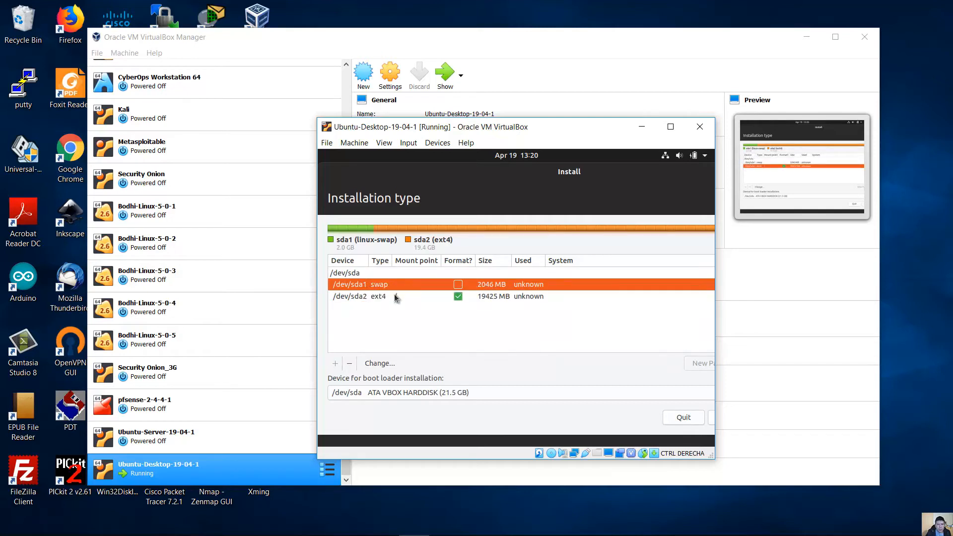
click(396, 295)
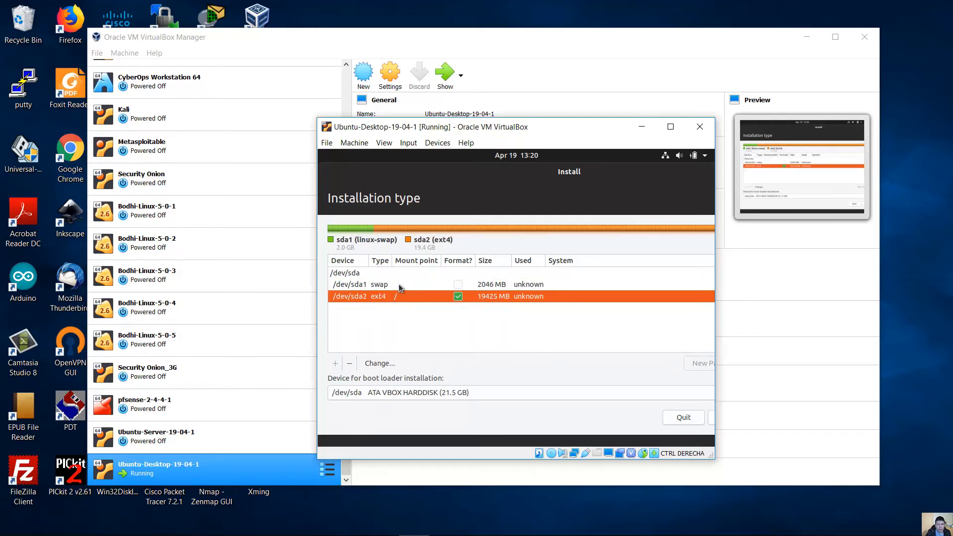
click(399, 287)
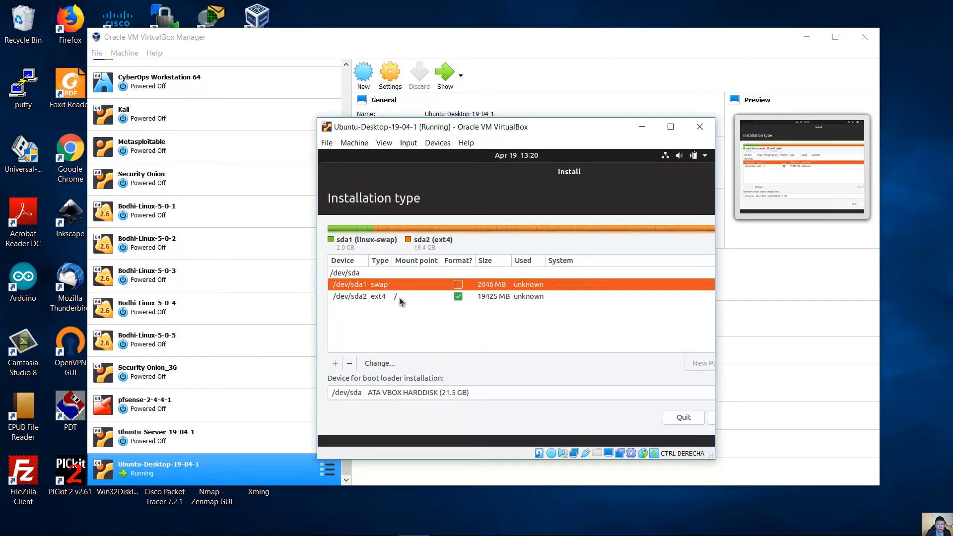
click(408, 274)
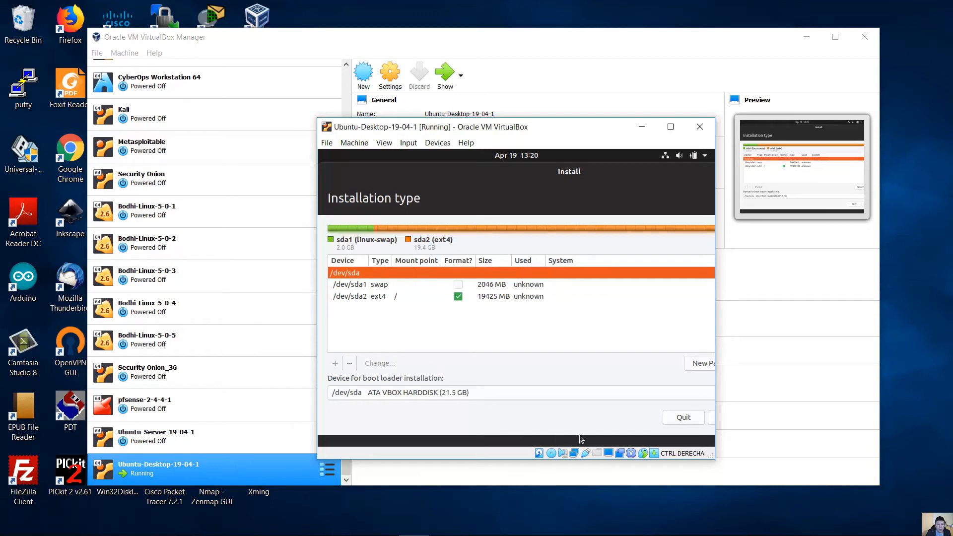
double_click(630, 177)
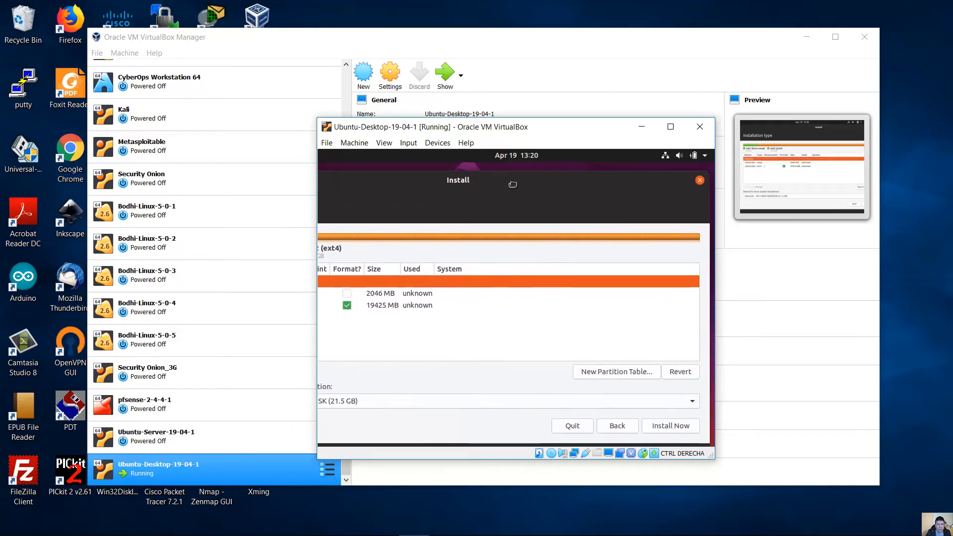
- Begin installing with Install Now, confirming the partition changes be written to disk
click(644, 429)
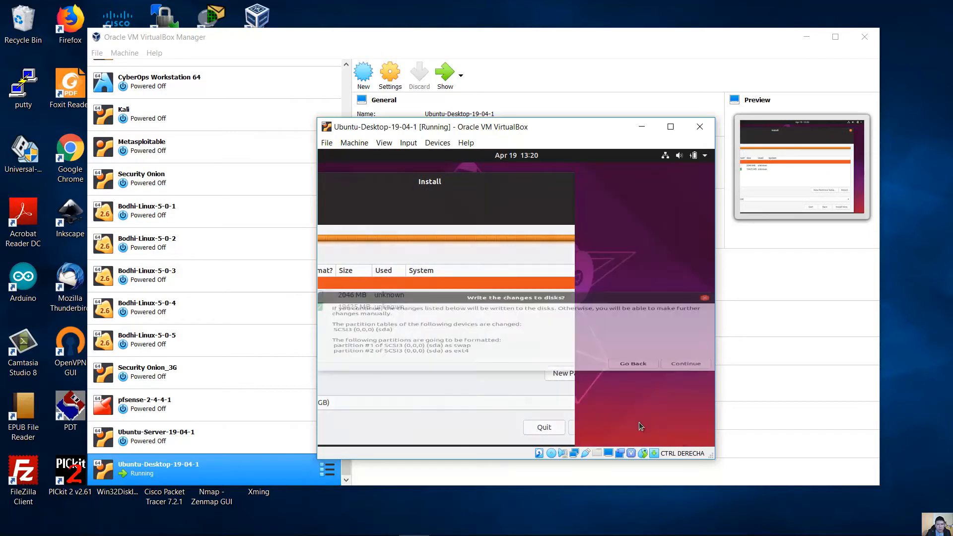
click(675, 383)
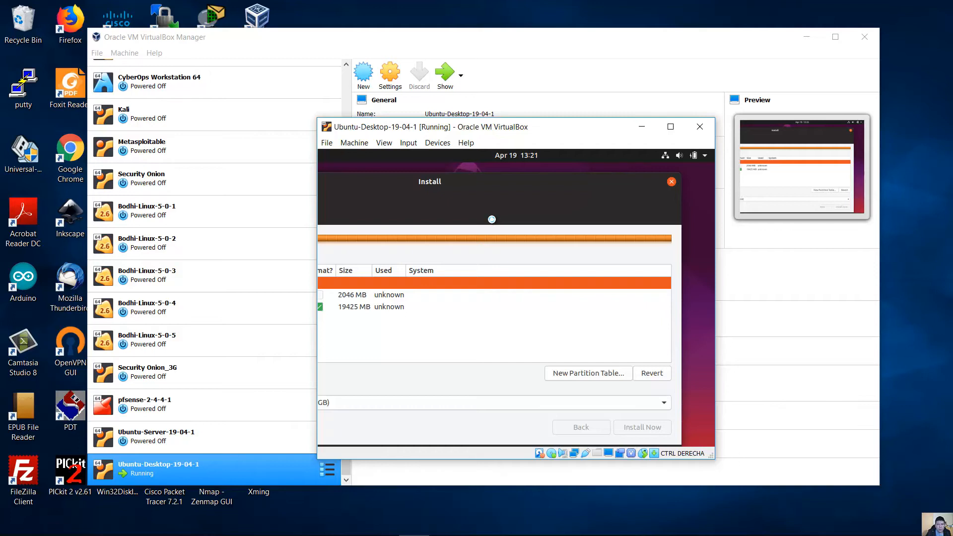
drag(404, 184, 524, 164)
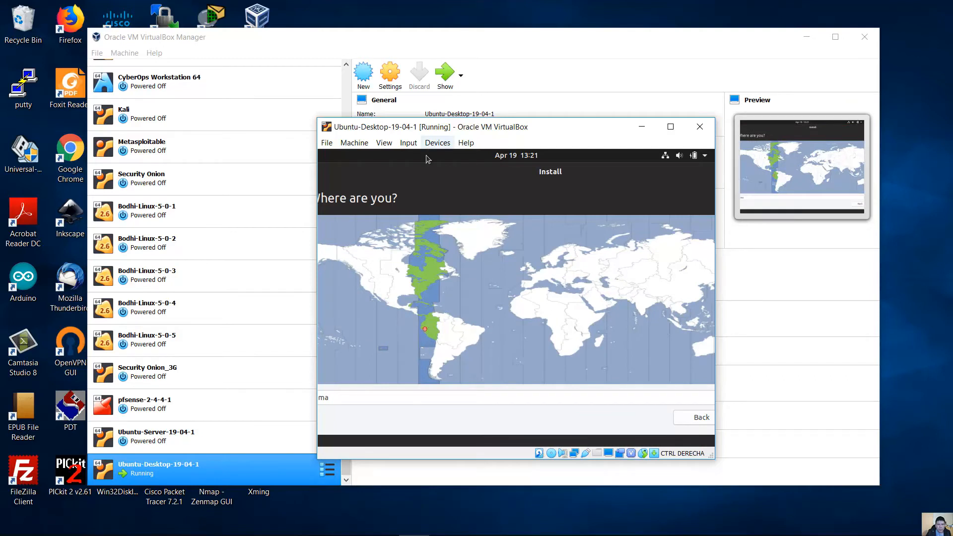
- Keep Lima as the location, enter the user's full name and set the computer name to ubudesk-1
drag(434, 176, 329, 169)
click(678, 418)
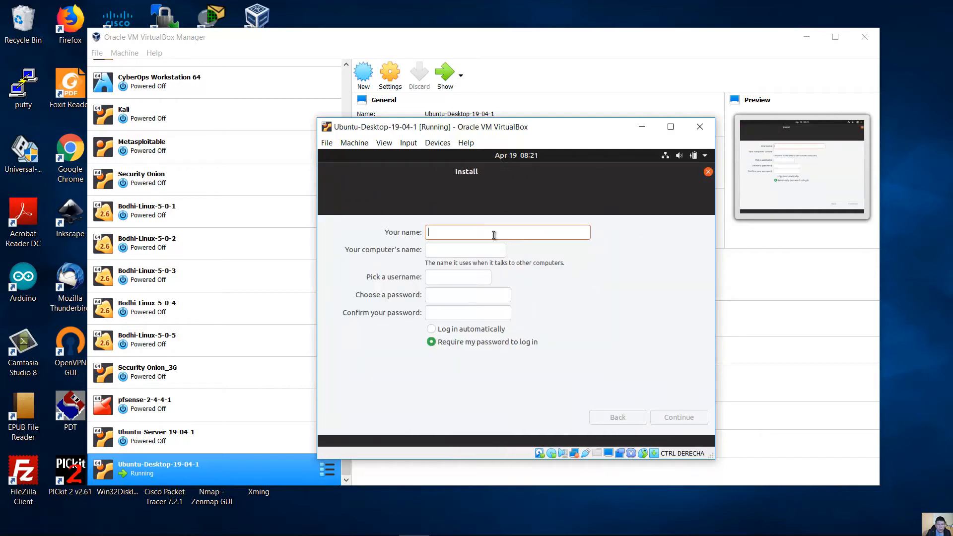
text(Chris)
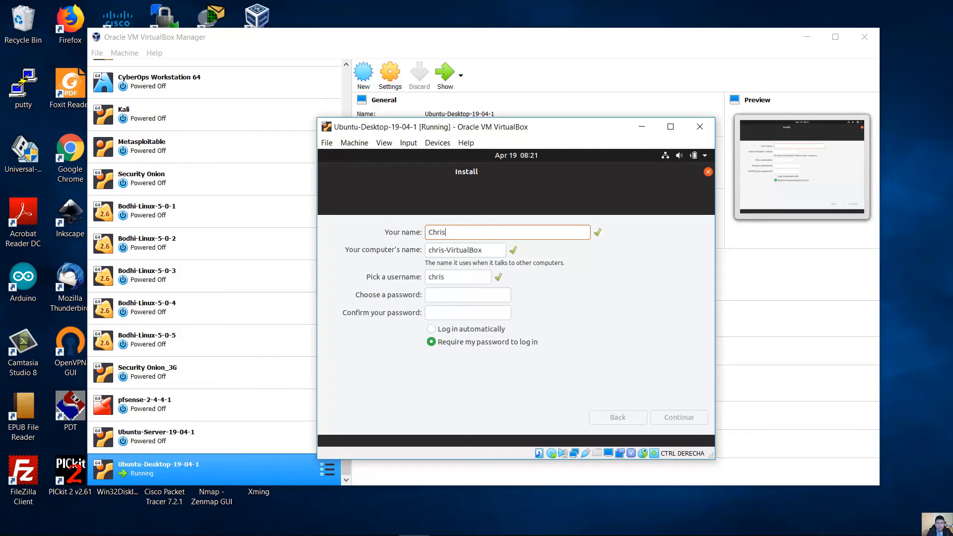
text(tian)
text( Roer)
text(mero)
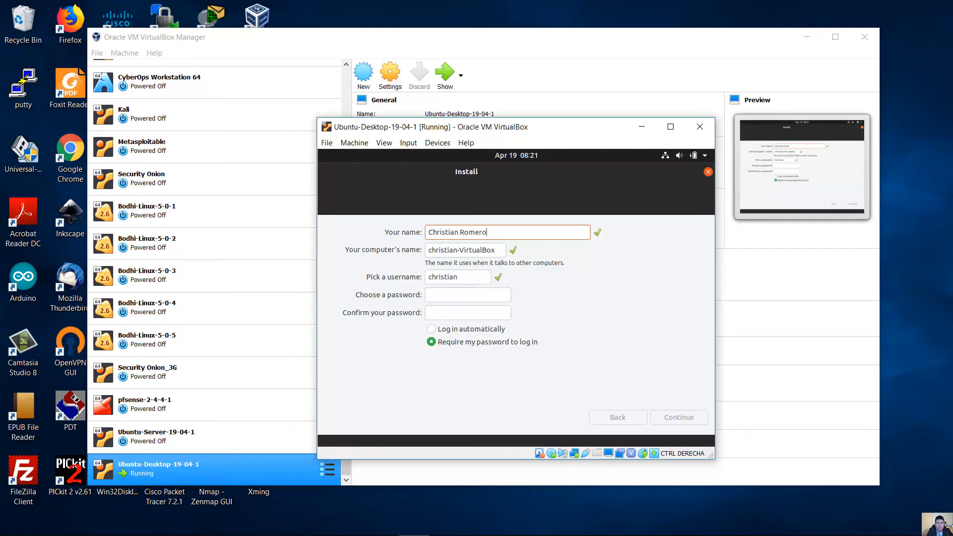
triple_click(488, 254)
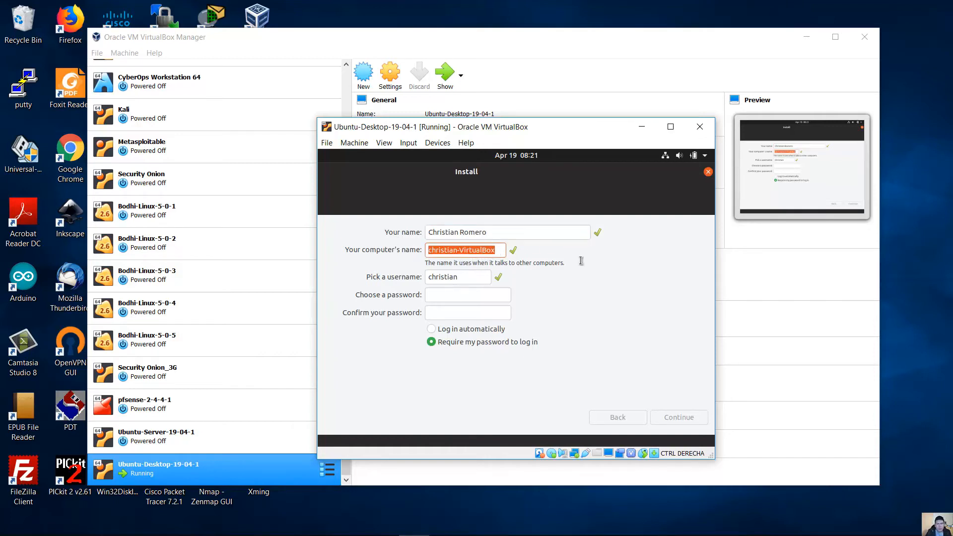
text(ubudesk)
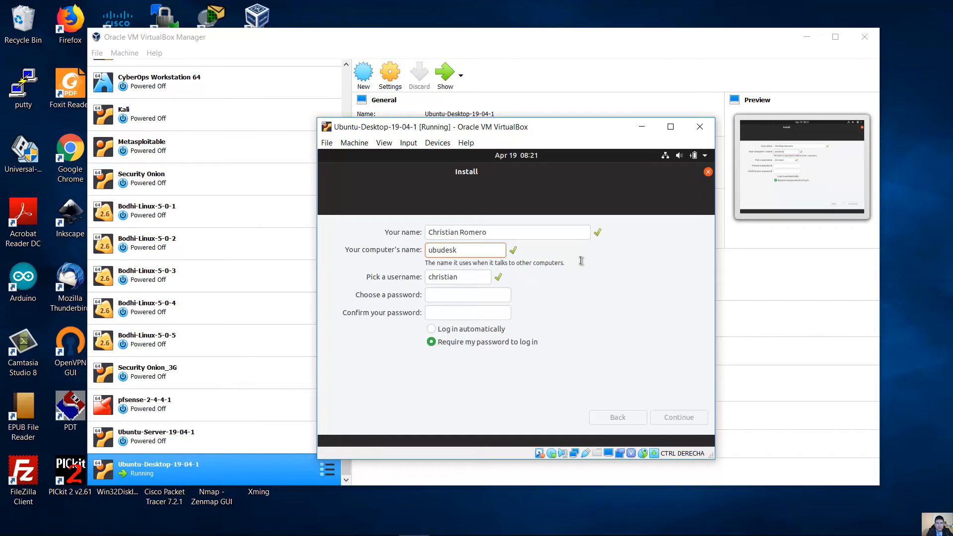
text(/1)
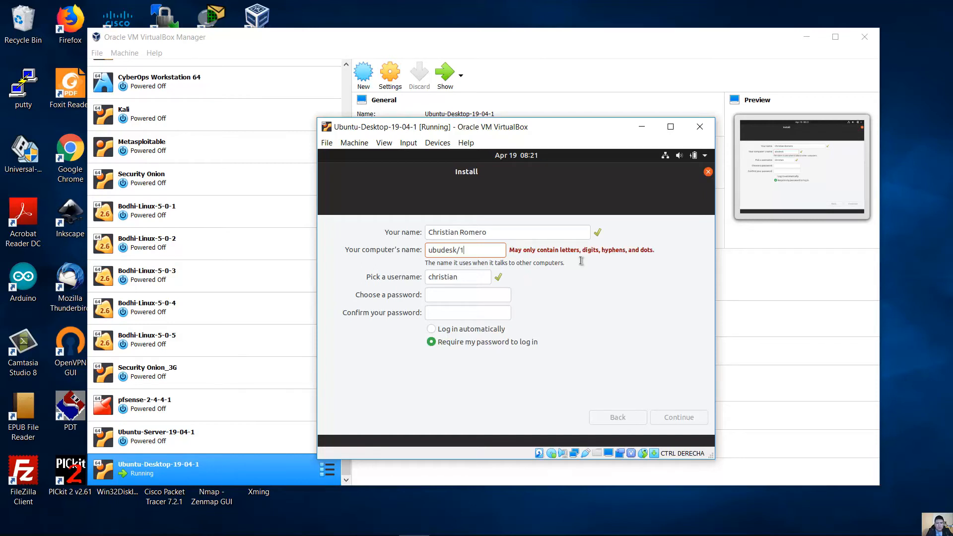
key(BackSpace)
key(BackSpace)
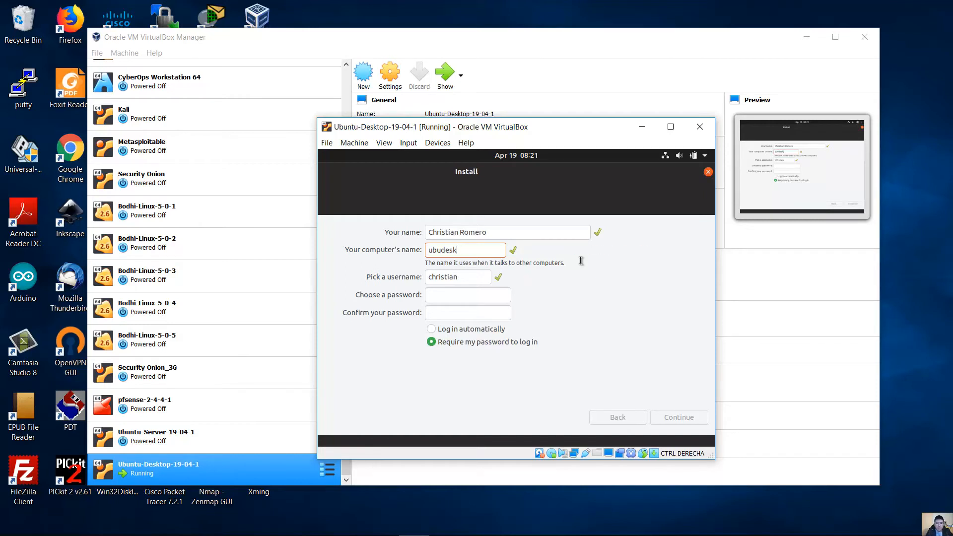
text(-1)
- Replace the suggested username, enter and confirm the account password, and continue the installation
click(462, 278)
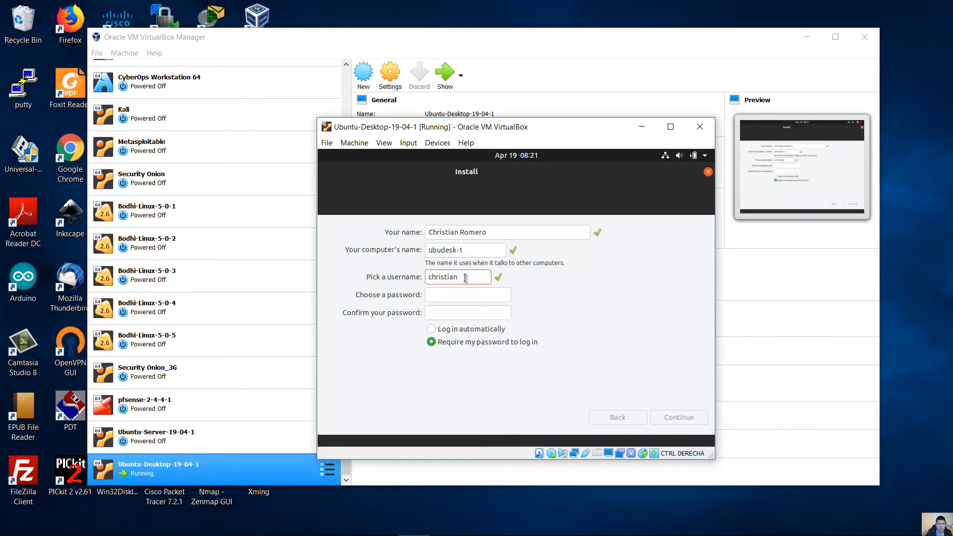
drag(463, 278, 377, 279)
text(cromero)
drag(467, 277, 410, 276)
click(454, 295)
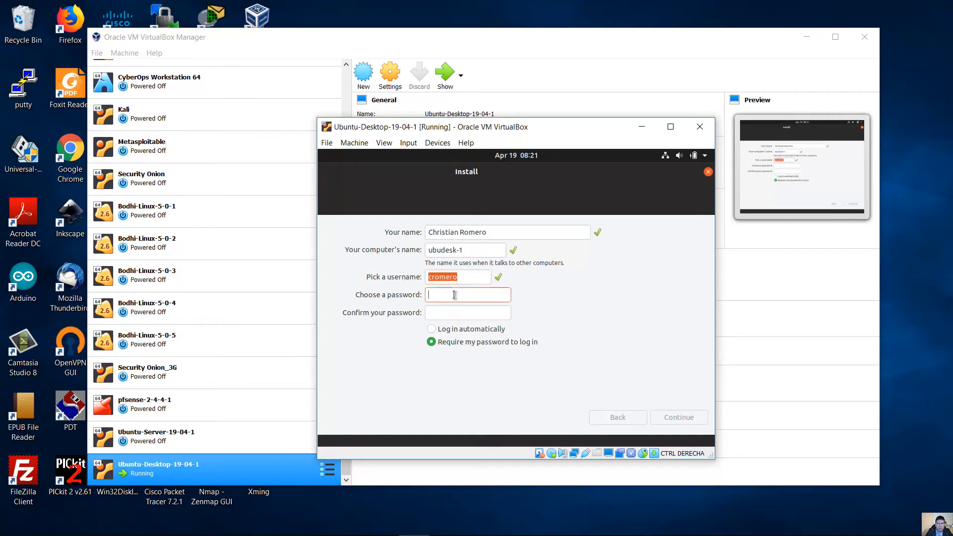
text(***********)
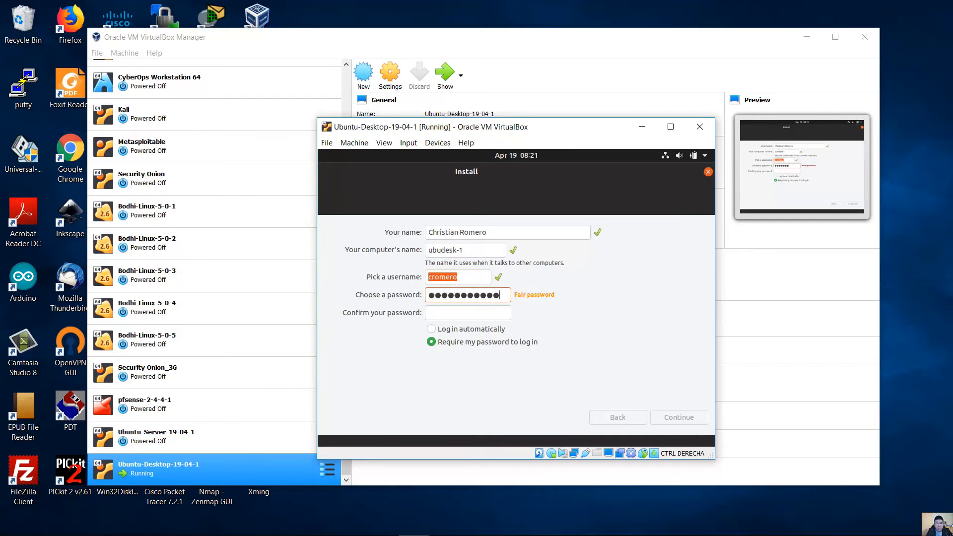
key(Tab)
text(***********)
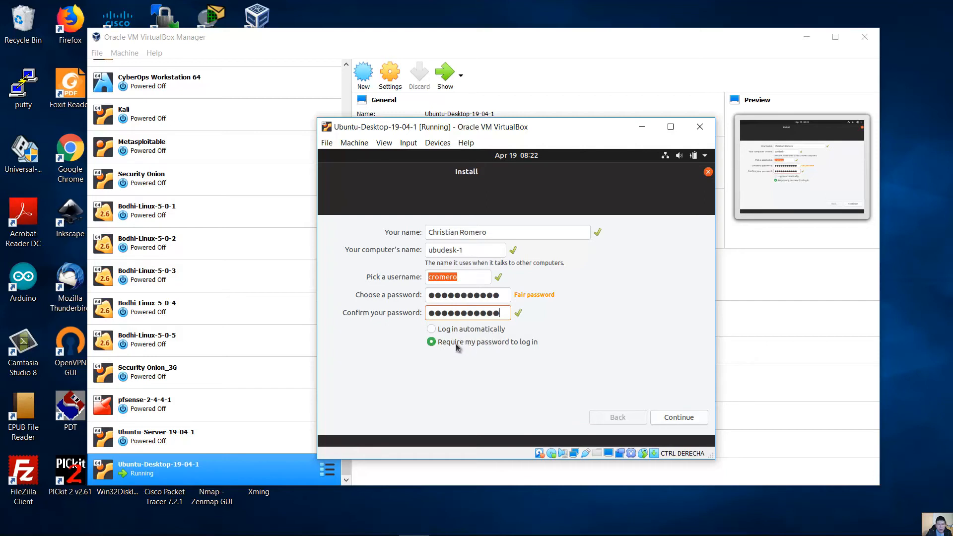
click(678, 418)
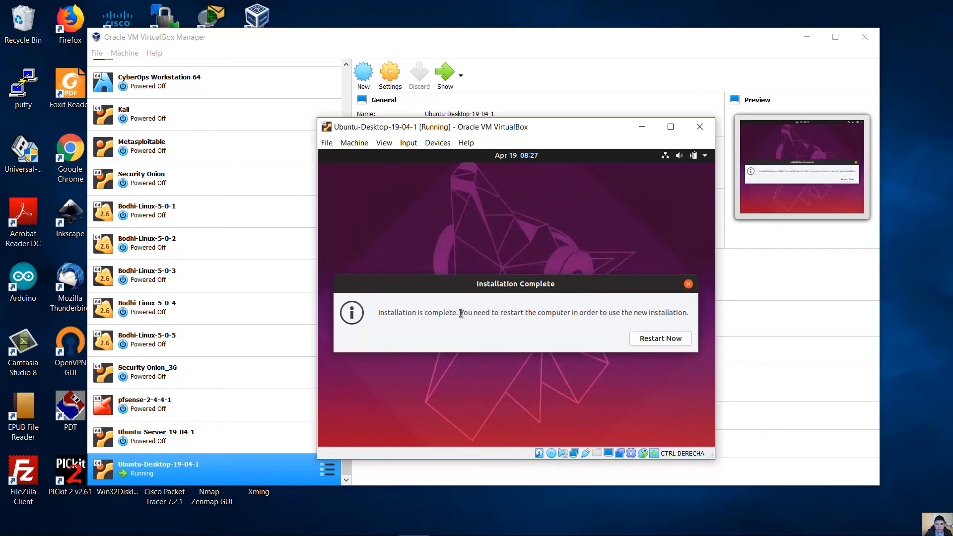
- Restart the virtual machine once the Ubuntu installation completes
click(645, 341)
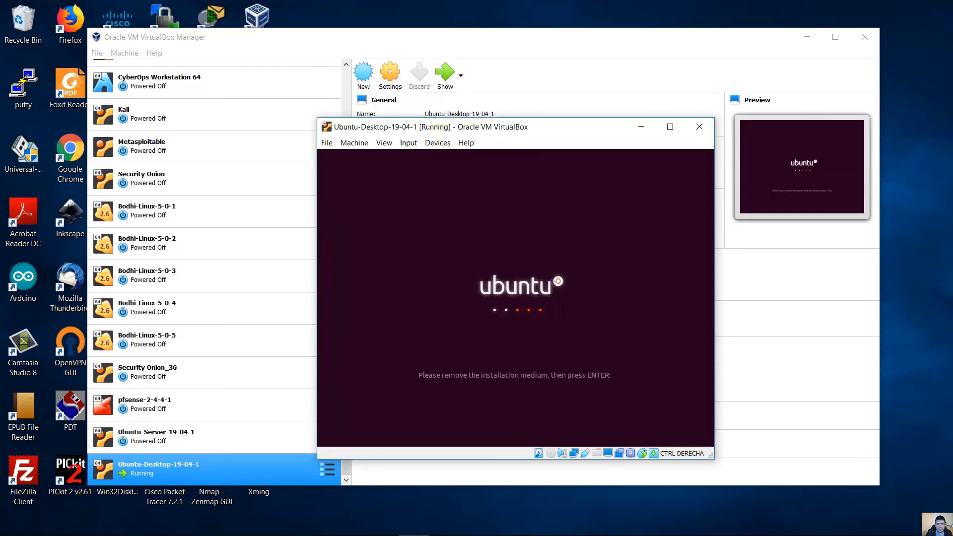
- Continue past the remove-medium prompt and sign in as the new user with the password
key(Return)
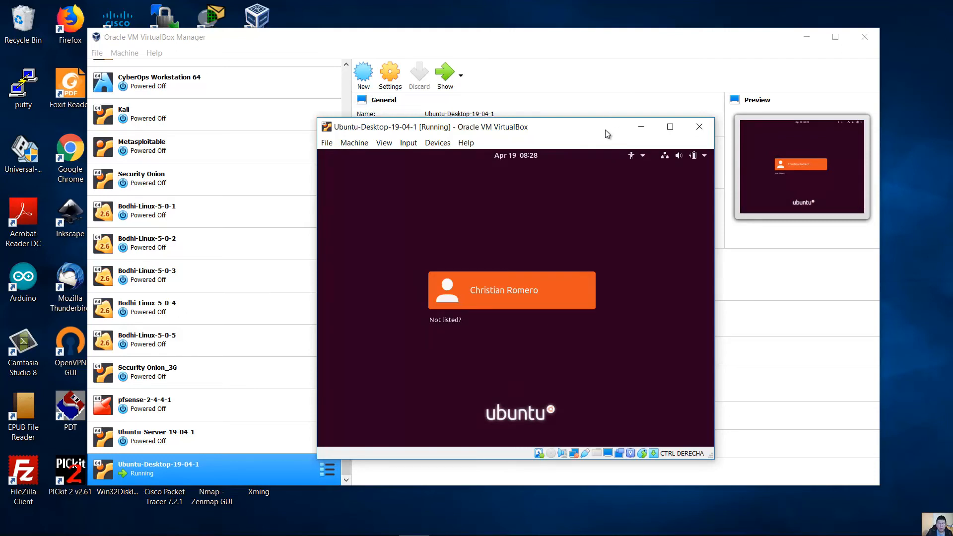
key(Return)
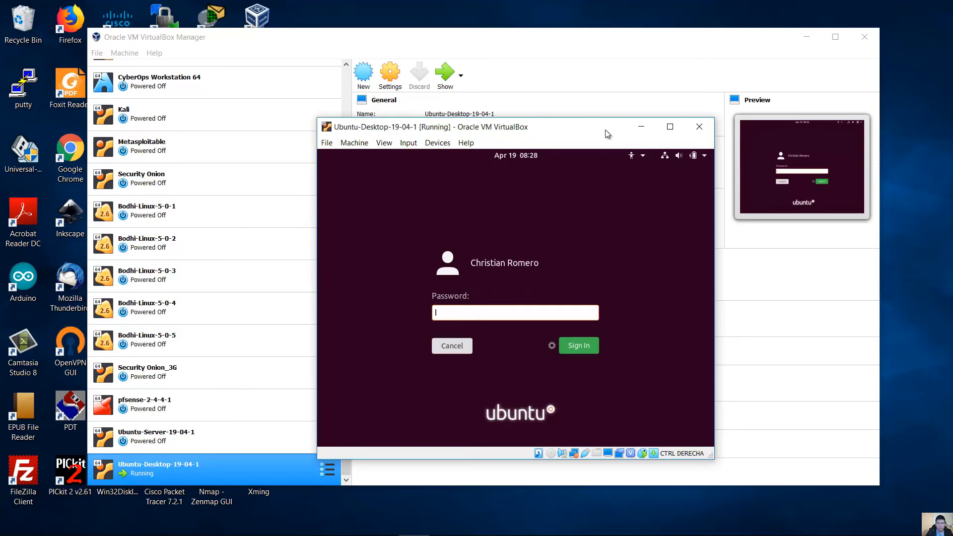
text(••••••••••••)
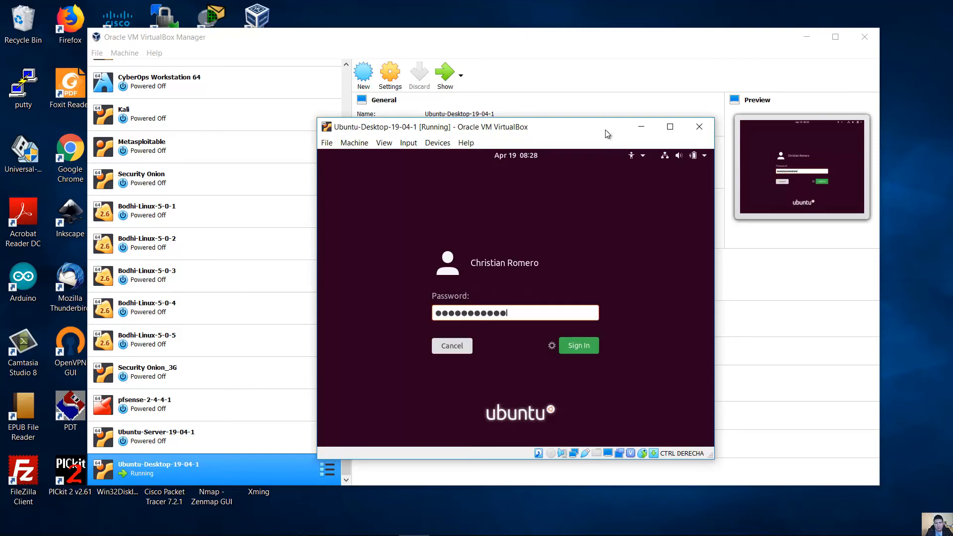
key(Return)
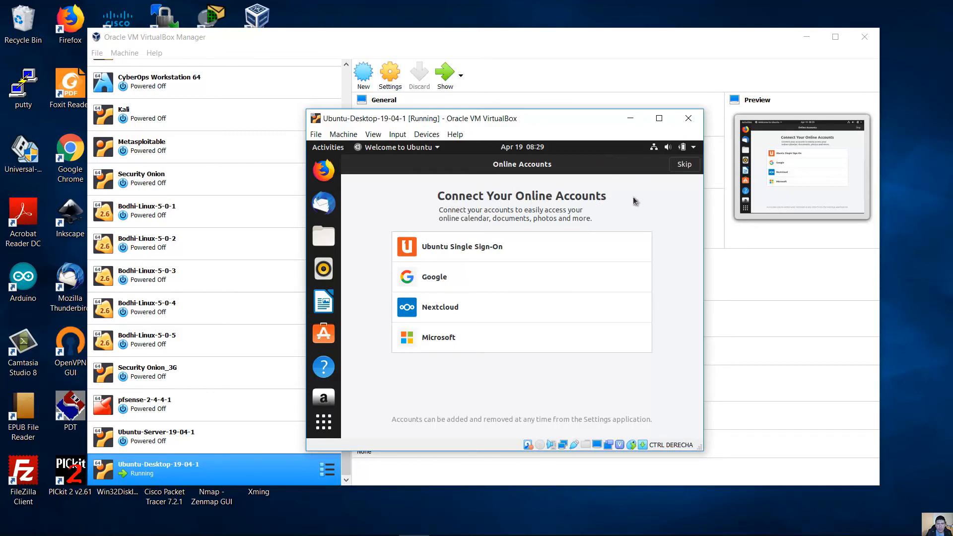
- Skip online accounts, choose to send system info to Canonical, and finish the welcome tour
click(683, 165)
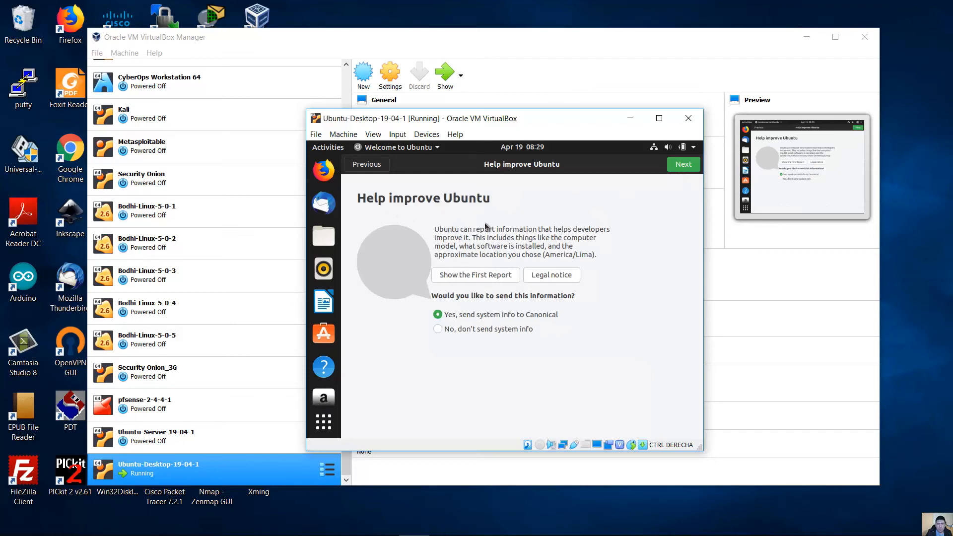
click(454, 327)
click(454, 319)
click(453, 329)
click(486, 314)
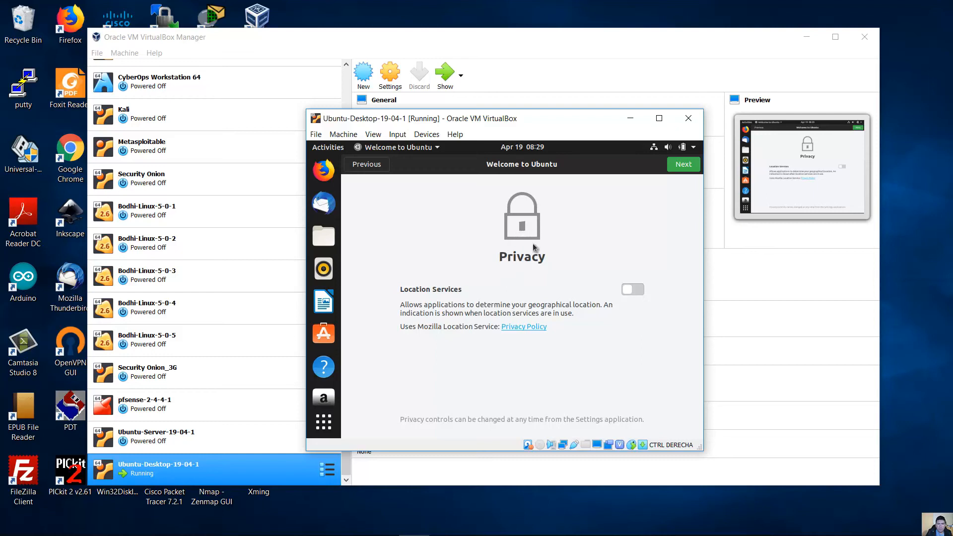
click(684, 164)
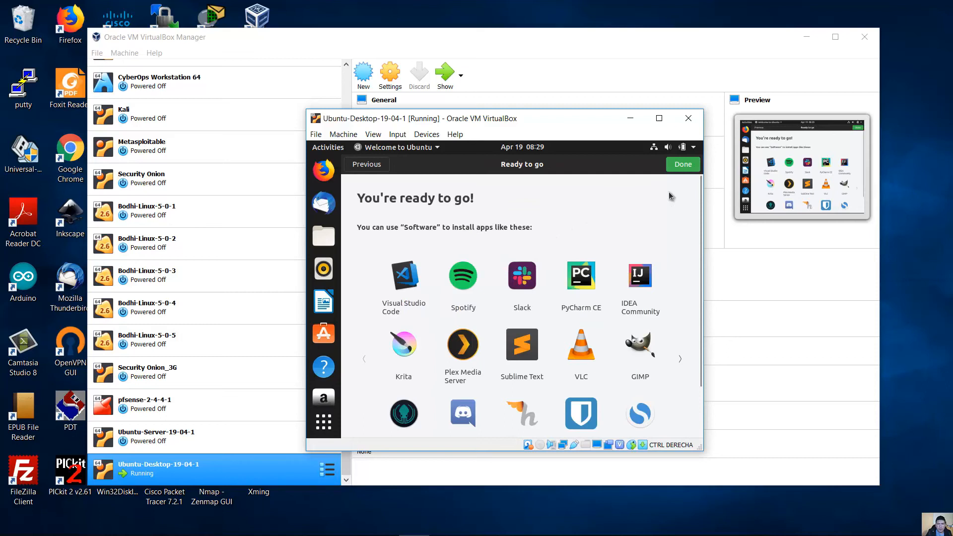
click(683, 164)
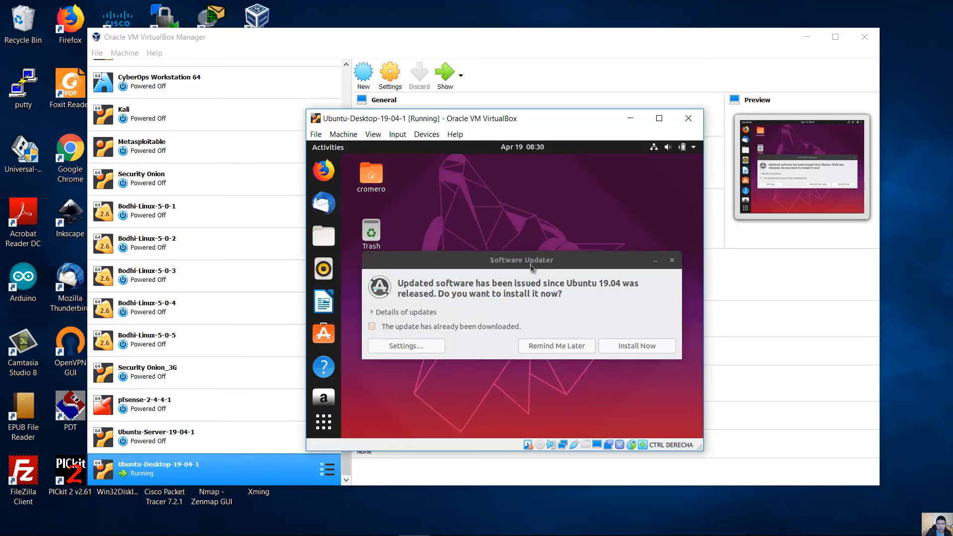
- Postpone the software updates with Remind Me Later, maximize then restore the VM window, and open Devices
click(540, 347)
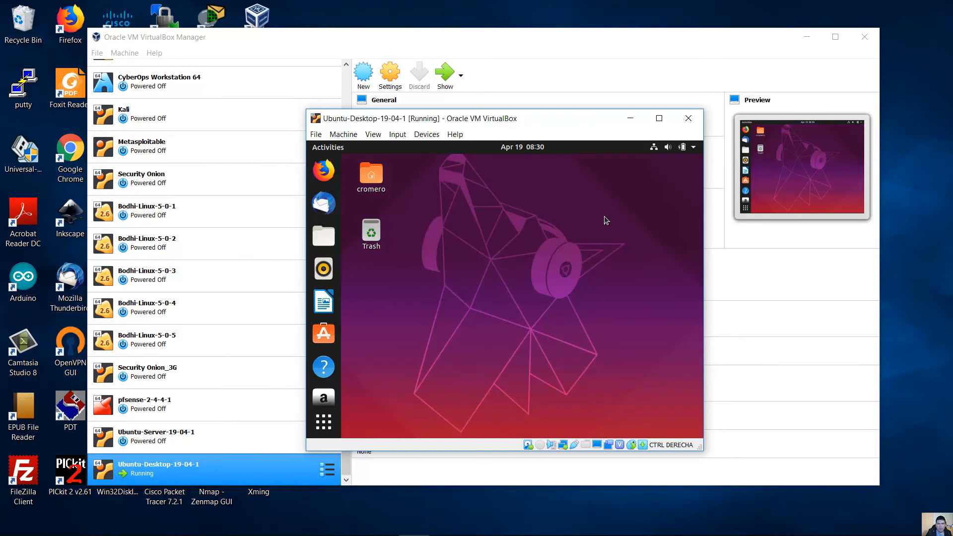
click(659, 119)
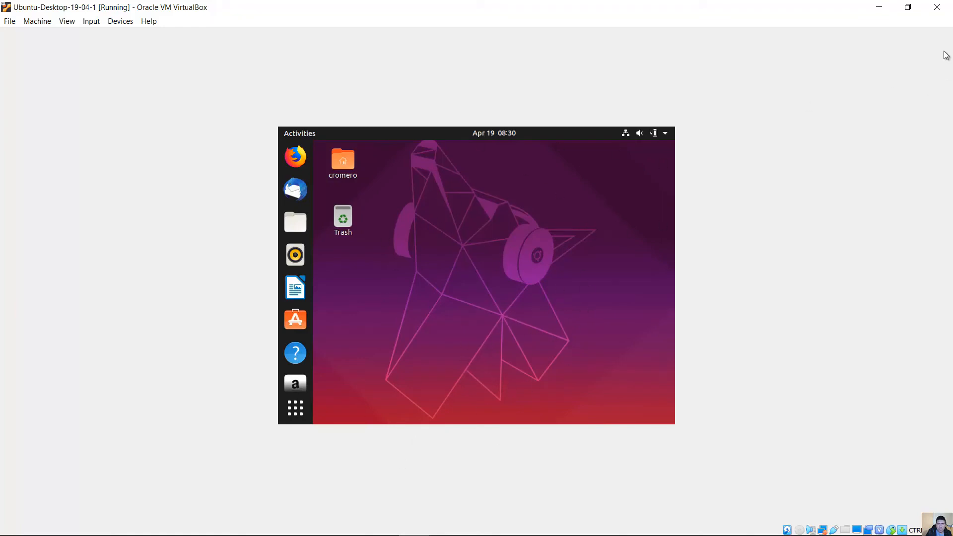
click(908, 7)
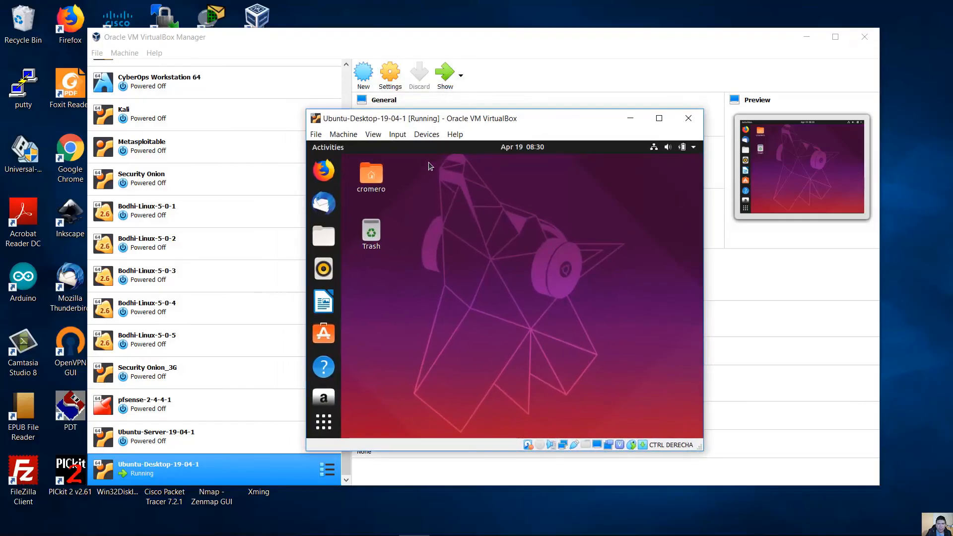
click(426, 135)
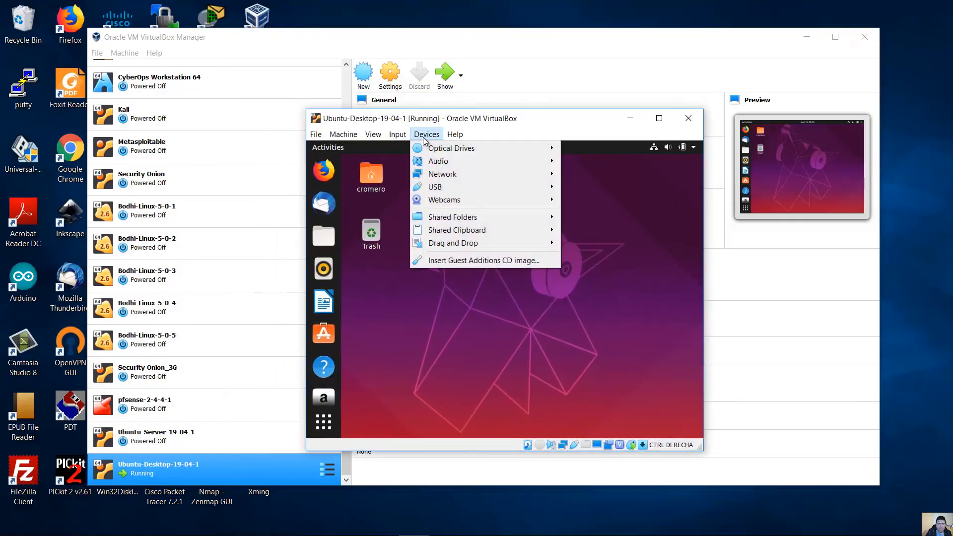
- Insert the Guest Additions CD image, run it with the account password, and close the finished terminal
click(508, 260)
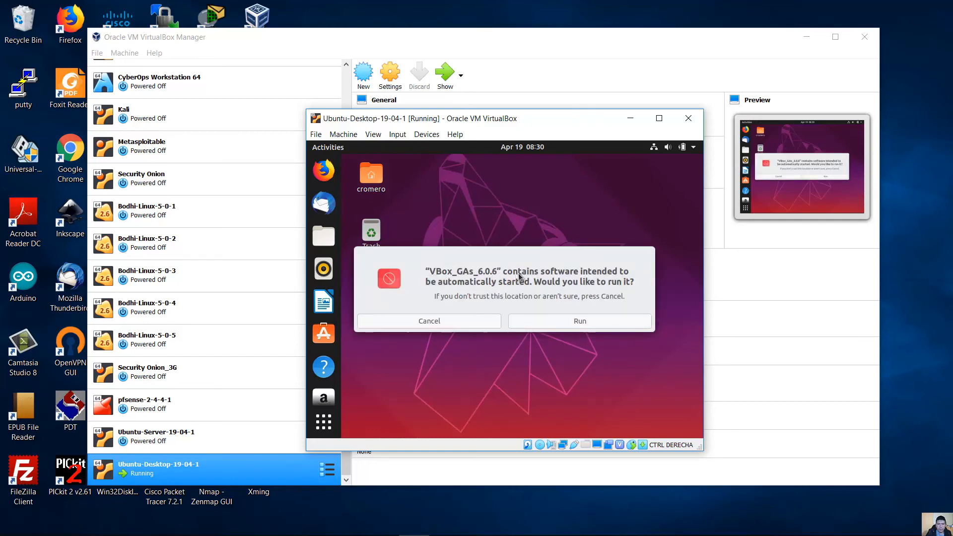
click(568, 322)
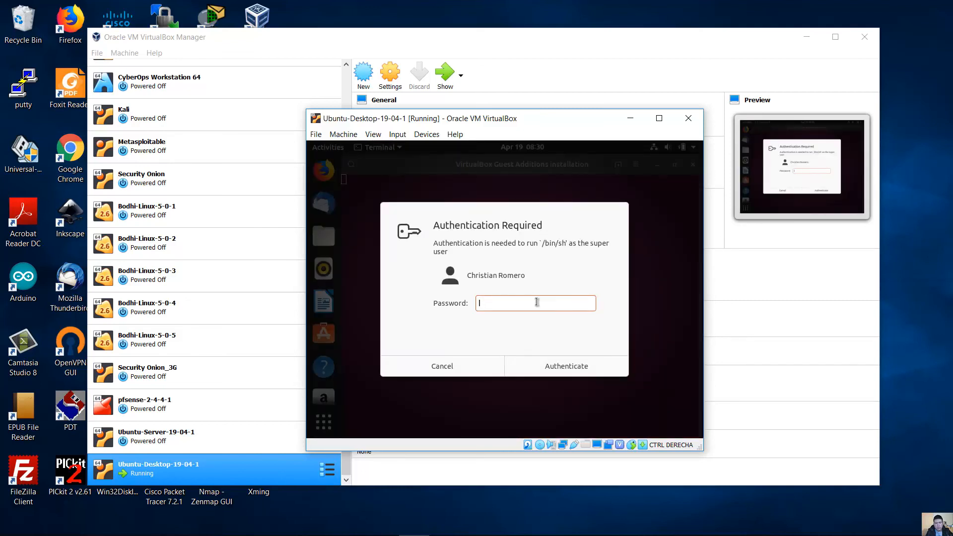
text(************)
key(Return)
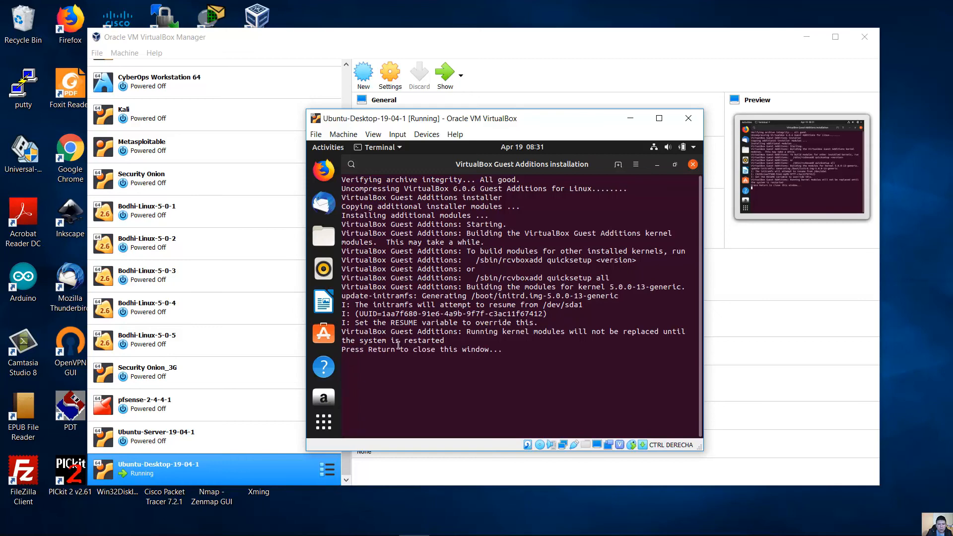
drag(361, 350, 504, 351)
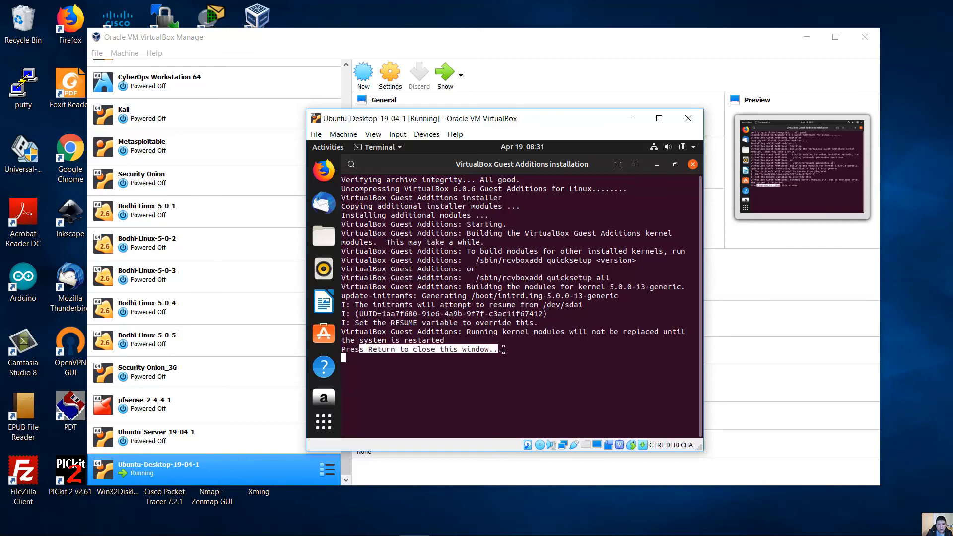
click(504, 351)
key(Return)
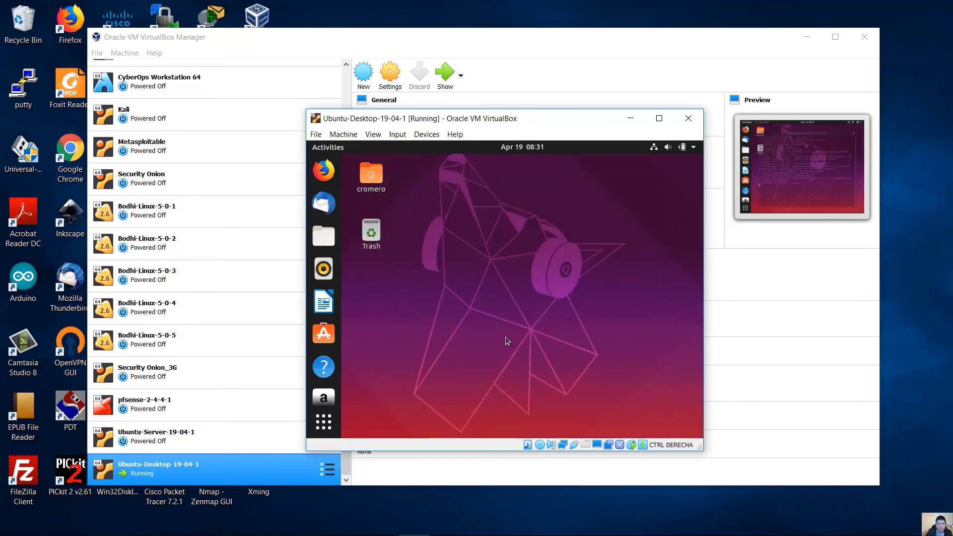
- Restart the Ubuntu guest from the system menu's power options and log back in with the password
click(694, 147)
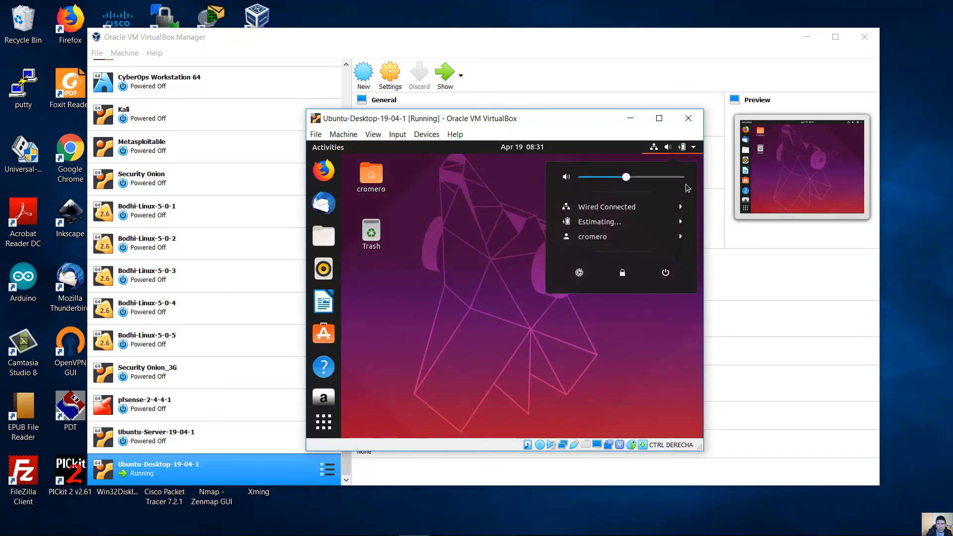
click(667, 275)
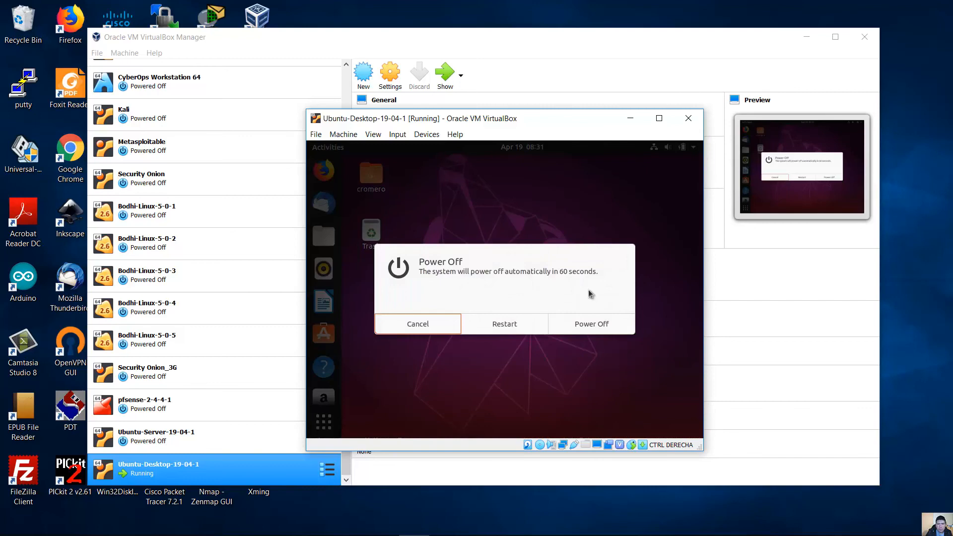
click(515, 323)
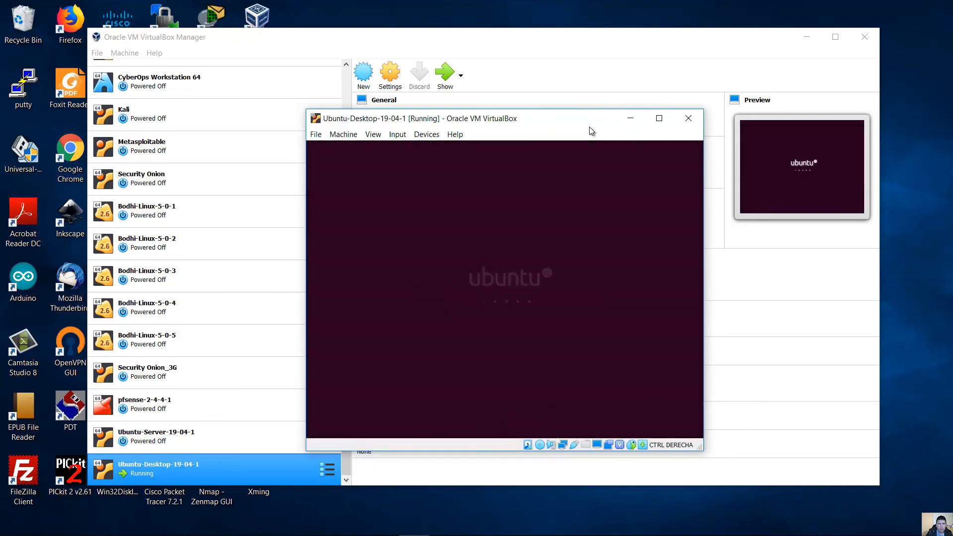
key(Return)
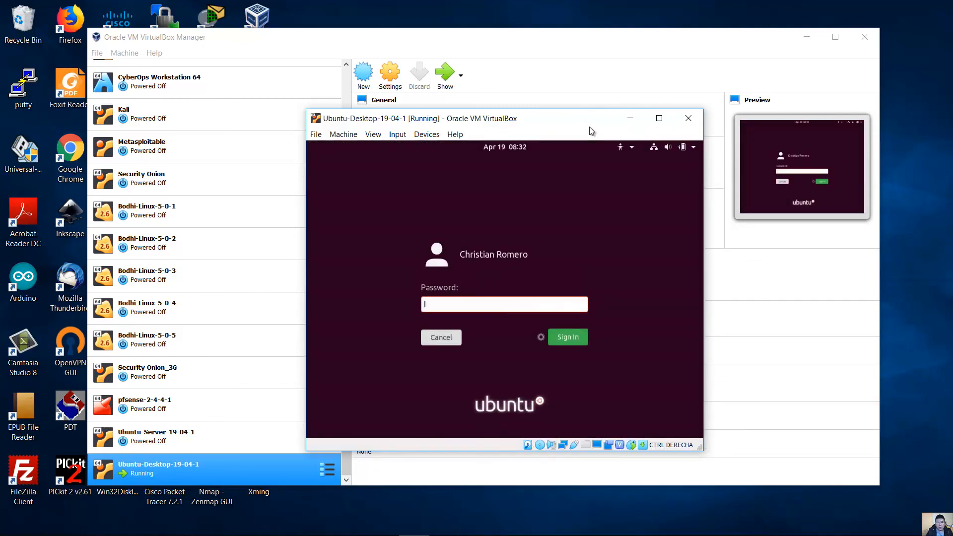
text(********)
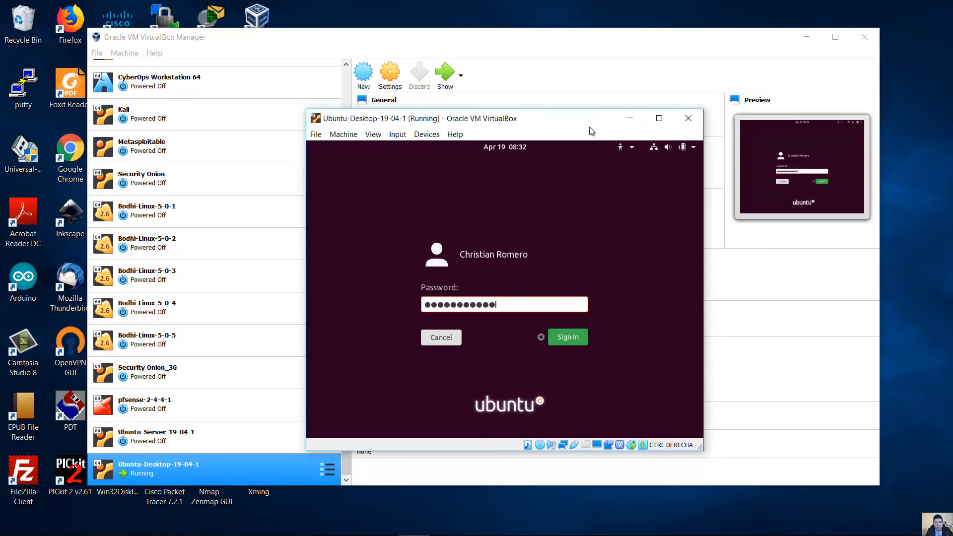
text(***)
key(Return)
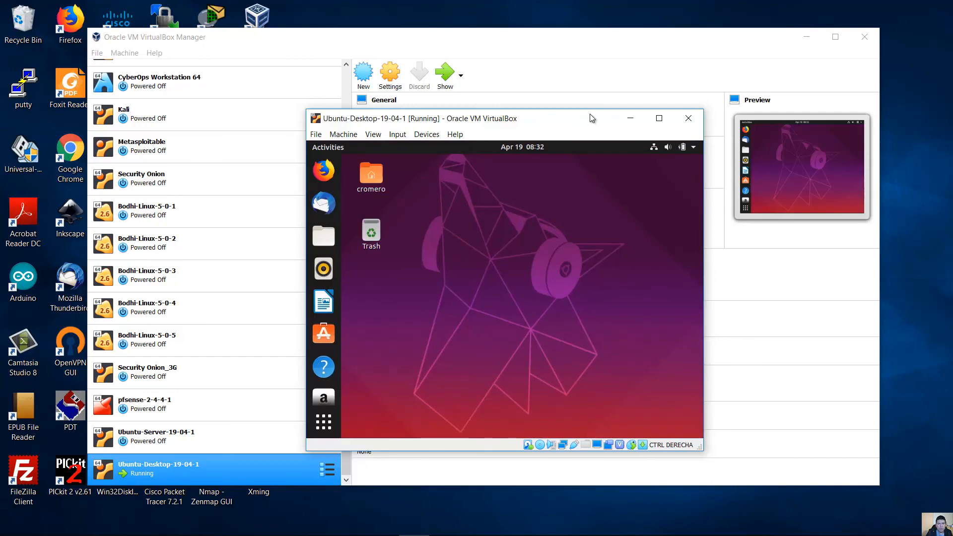
- Maximize the VM window and switch it to View > Full-screen Mode
click(659, 119)
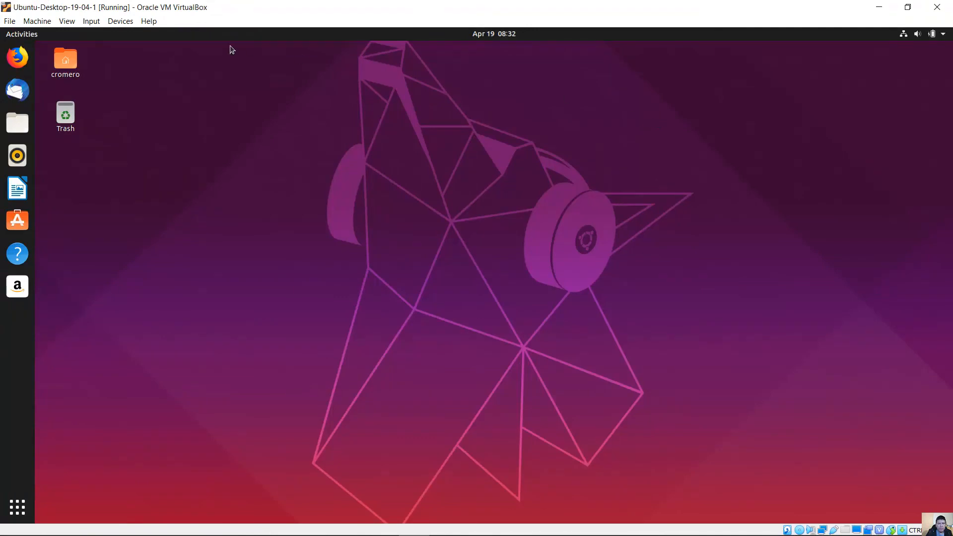
click(68, 22)
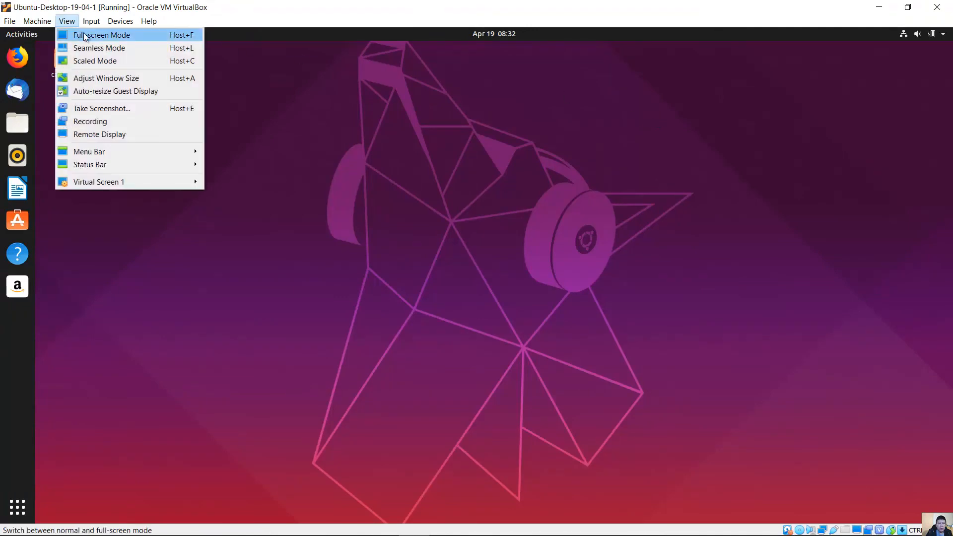
click(86, 35)
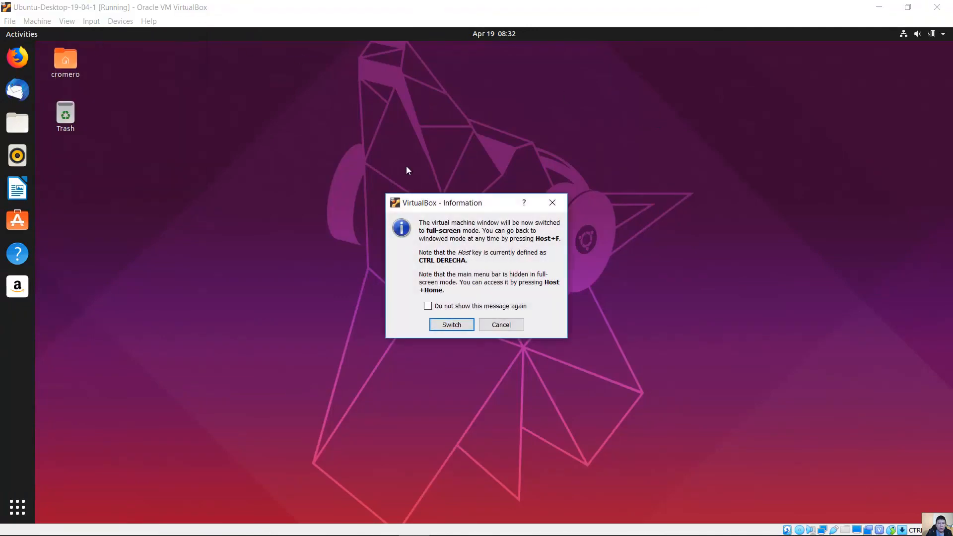
click(451, 325)
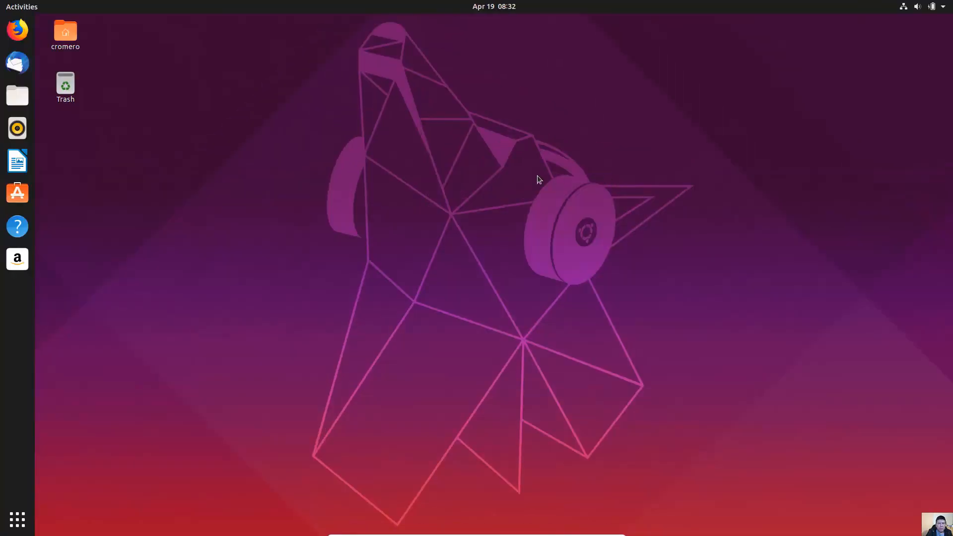
- Launch Firefox, load google.com, then close the browser and both its tabs
click(17, 30)
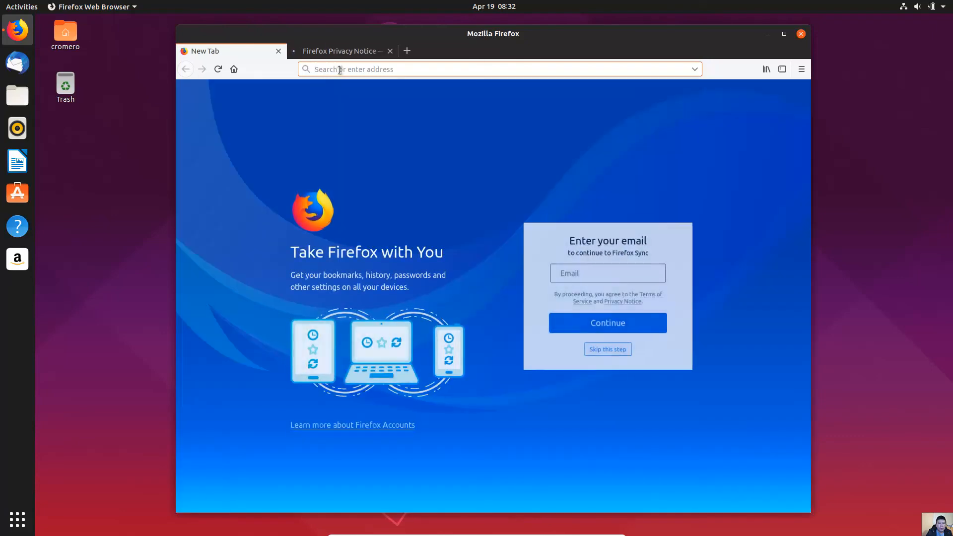
text(go)
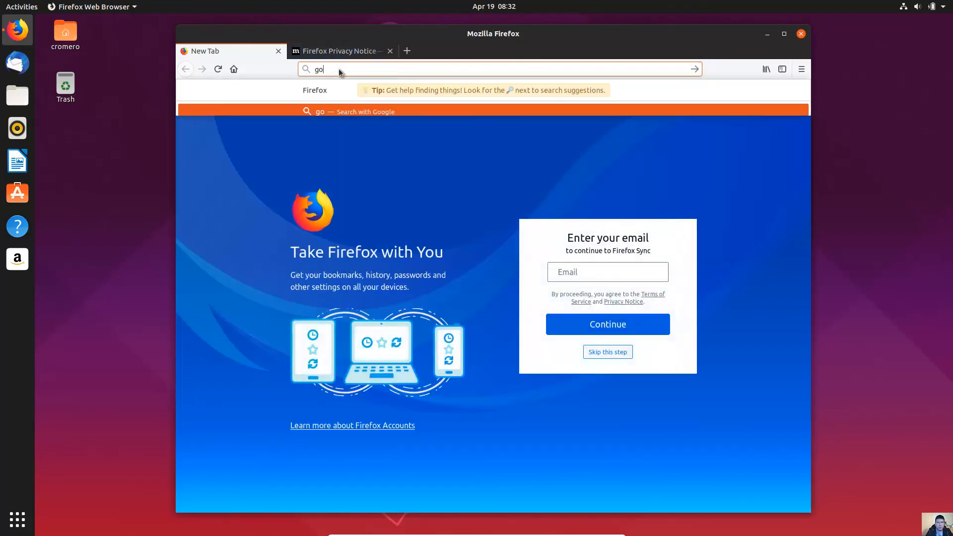
text(ogle.com)
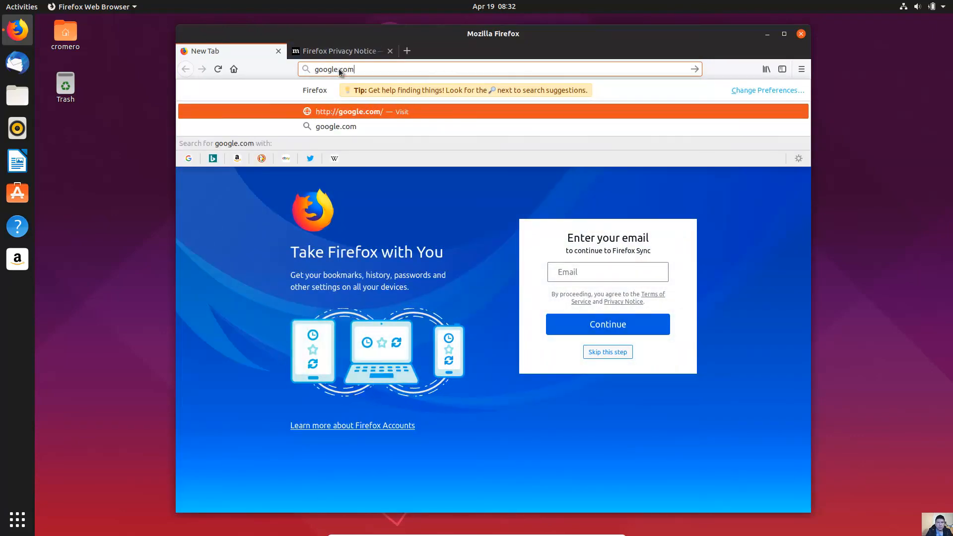
key(Return)
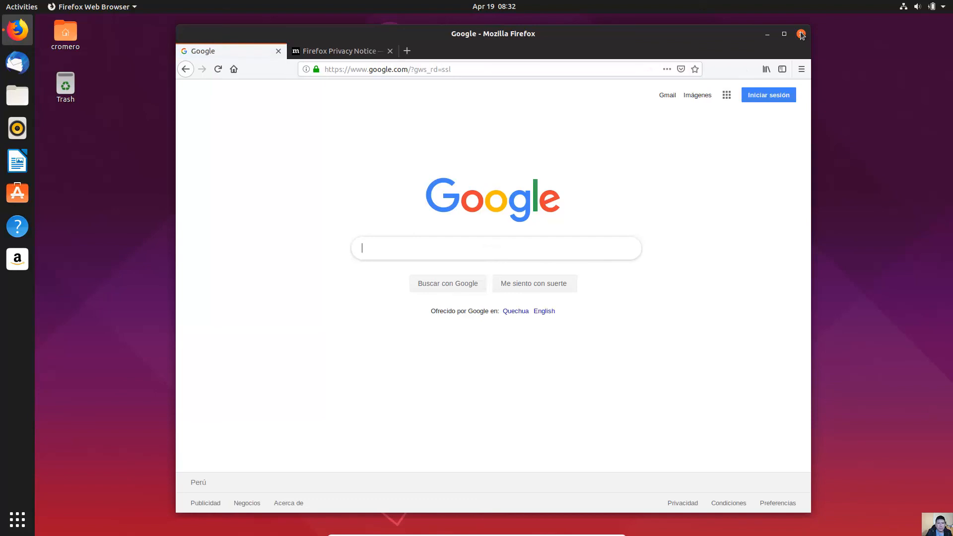
click(802, 34)
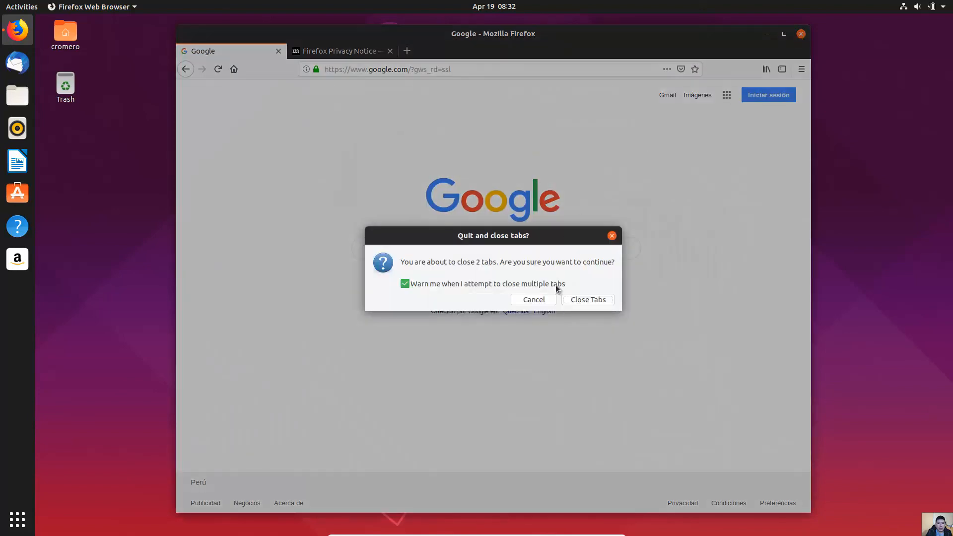
click(580, 301)
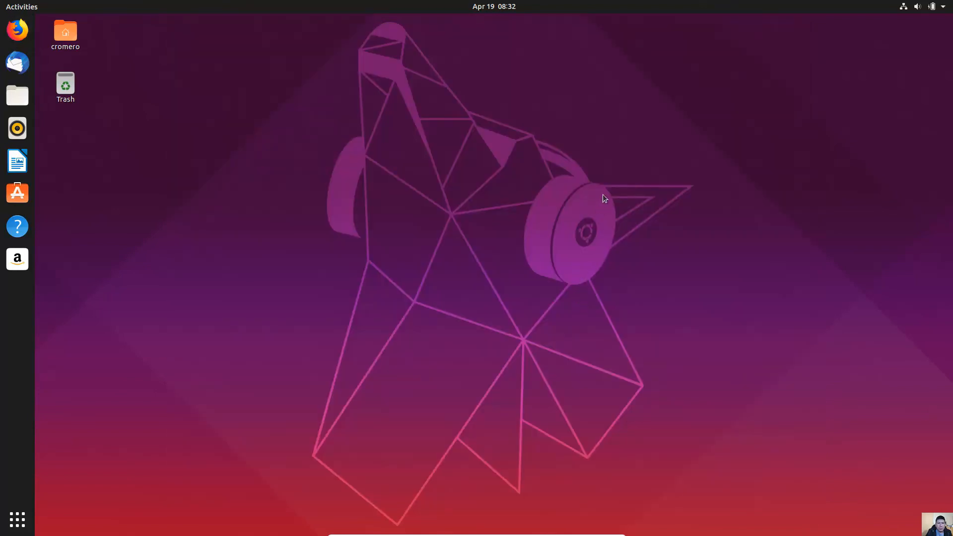